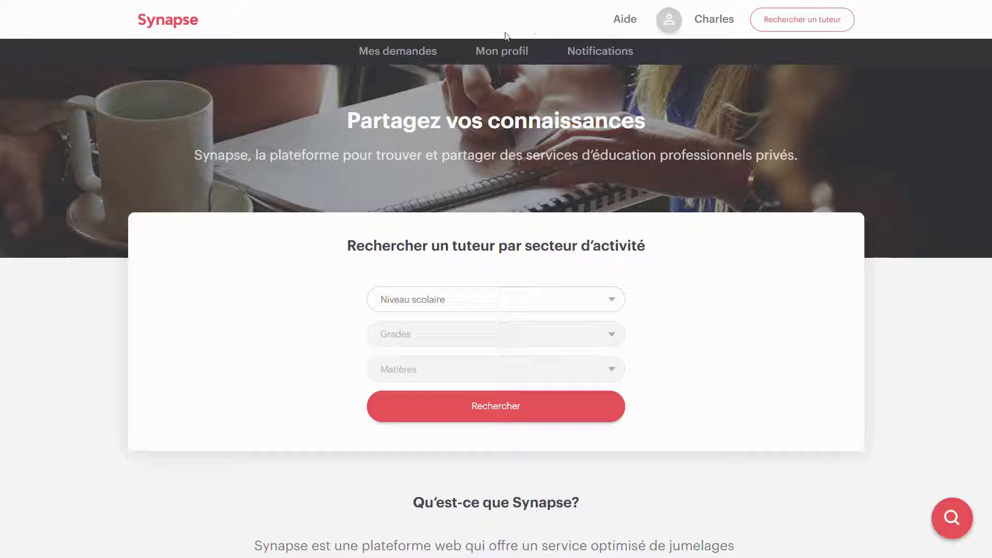
Step: Review the profile page's general information, e-mail notification, payment and password sections, as well as the course requests page
click(499, 53)
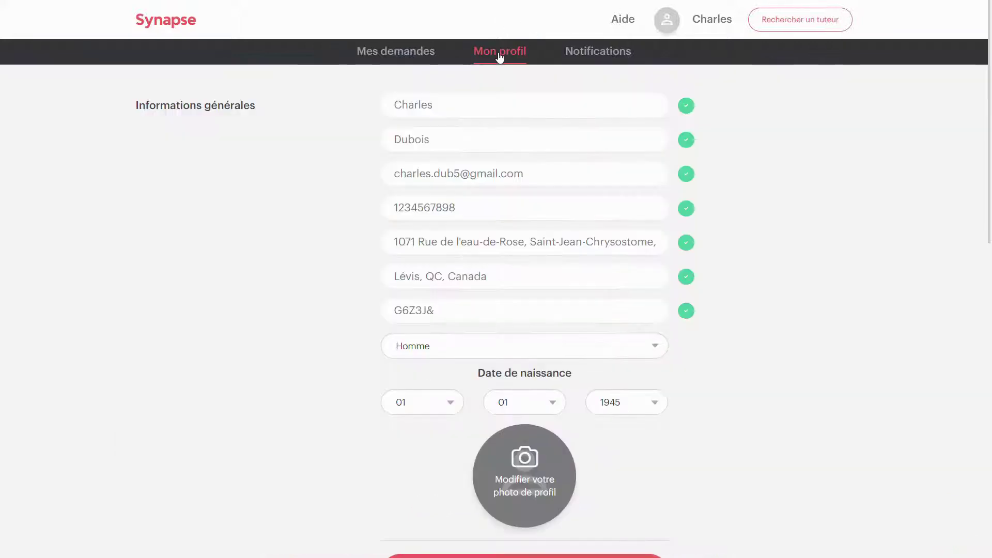
scroll(497, 106, down, 8)
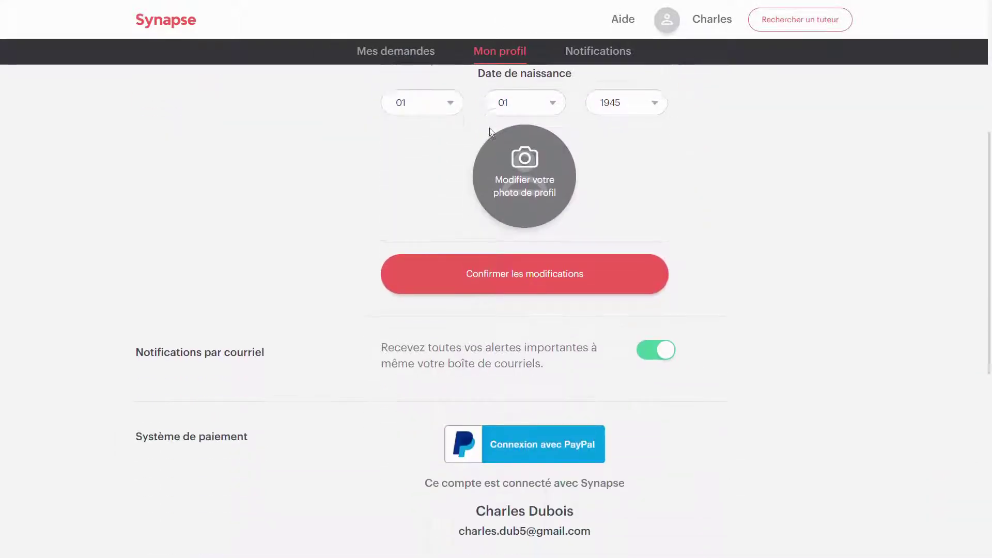
scroll(490, 129, down, 2)
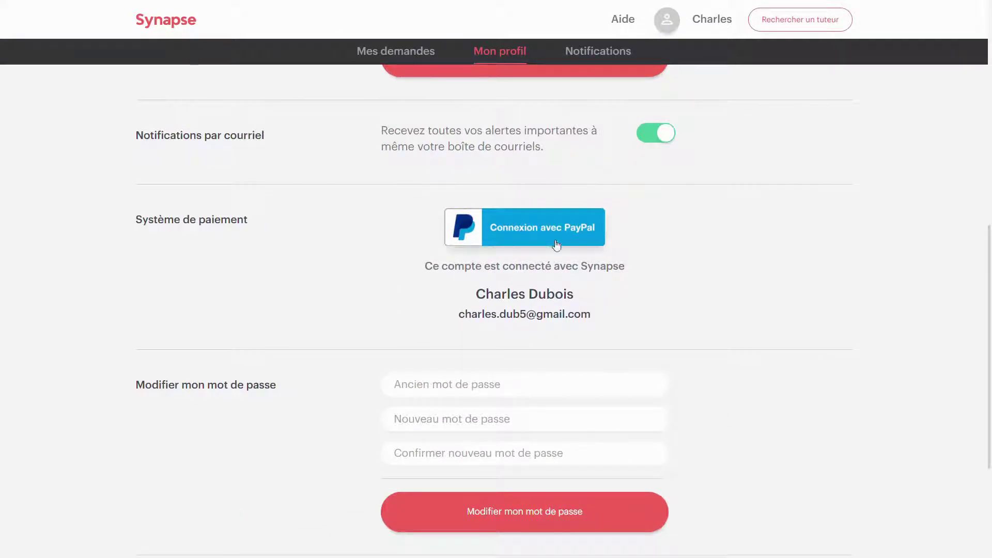
scroll(555, 319, down, 2)
scroll(555, 319, down, 2)
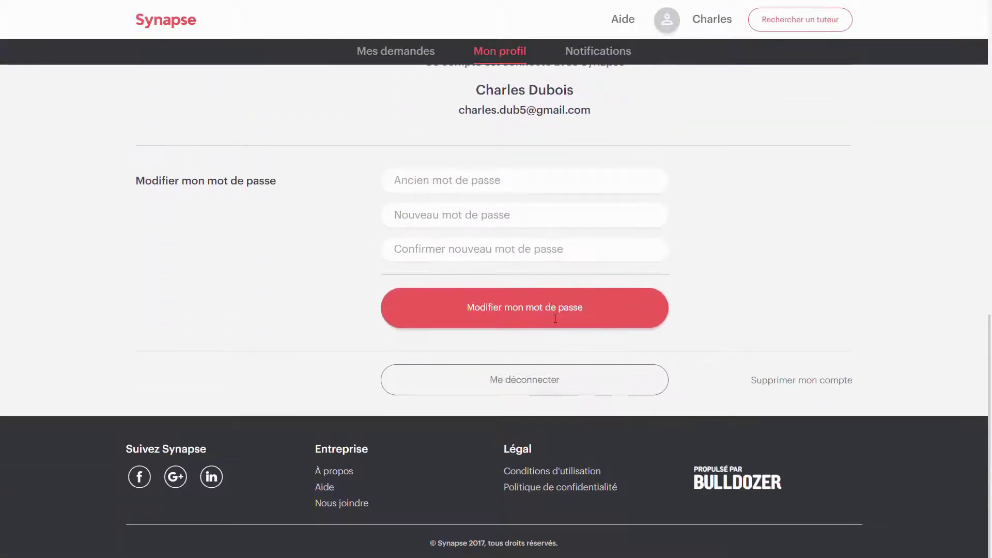
scroll(543, 293, up, 15)
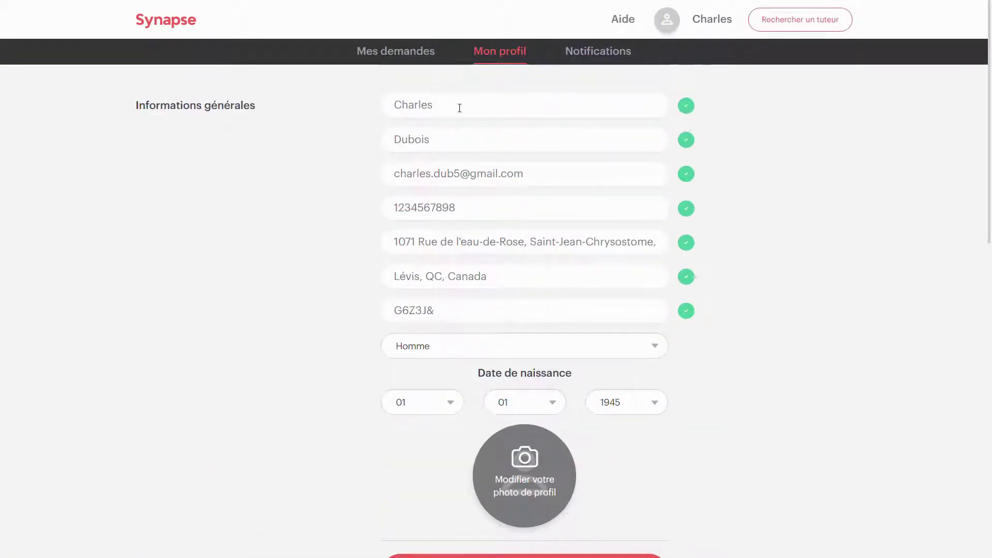
click(412, 58)
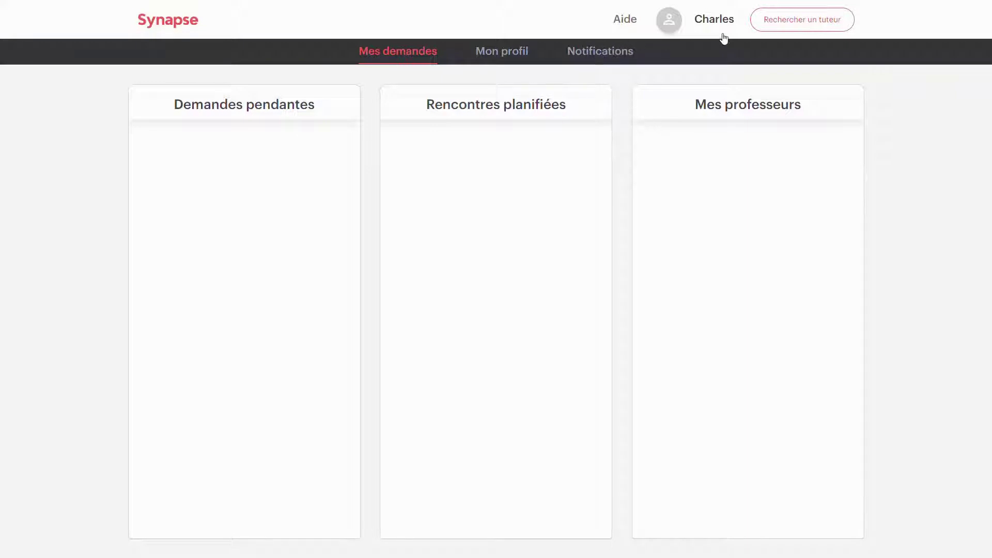
Step: Search for tutors with school level Secondaire, grade 5e année and subject Mathématique
click(810, 21)
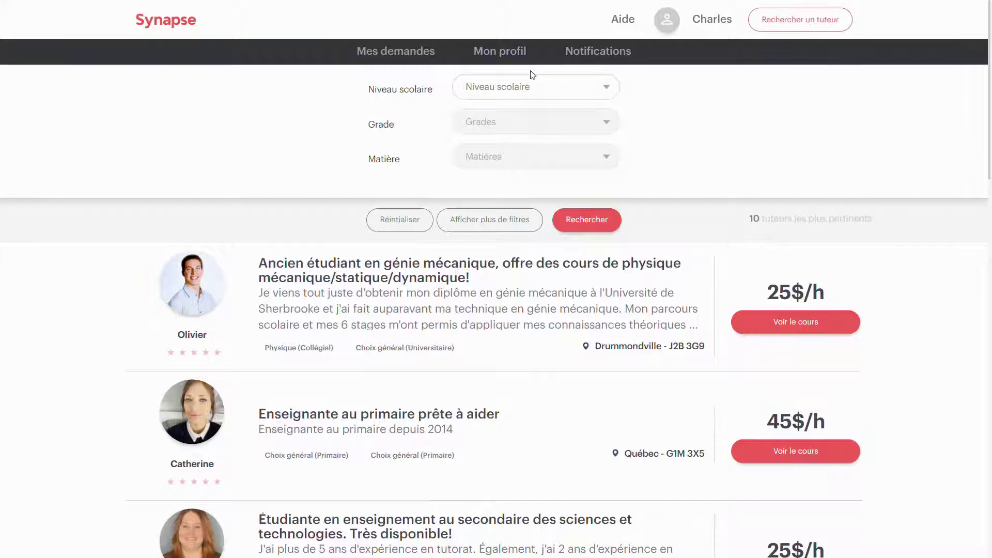
click(526, 86)
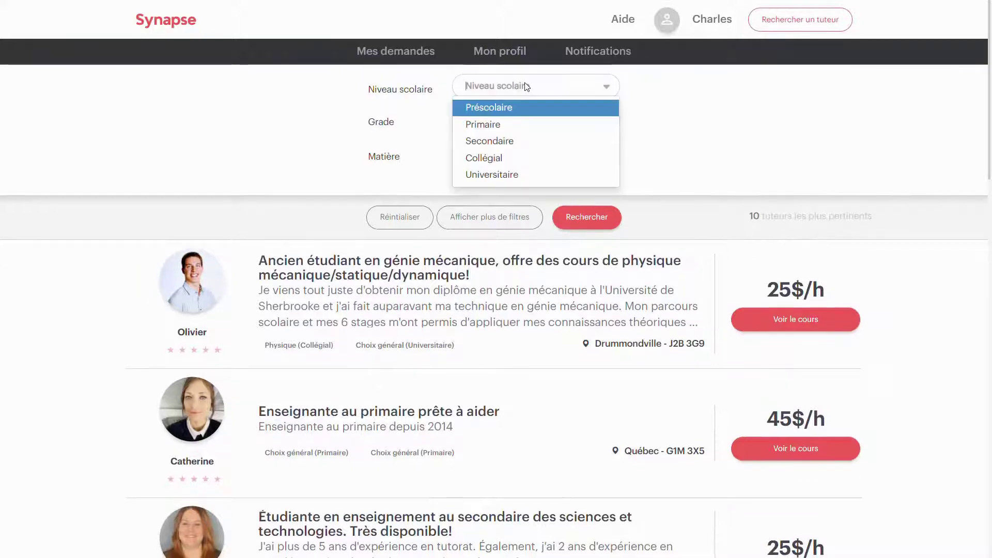
click(509, 141)
click(510, 126)
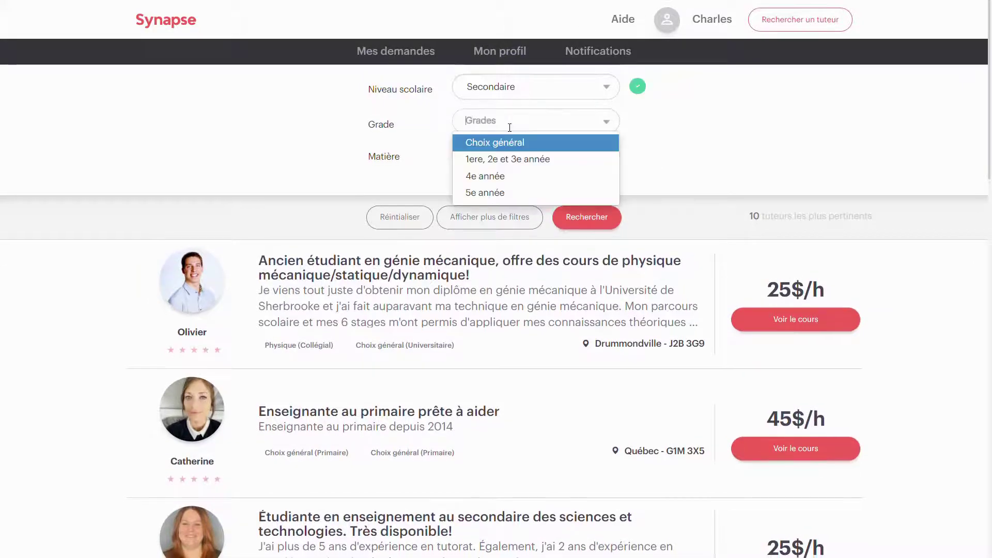
click(494, 193)
click(496, 156)
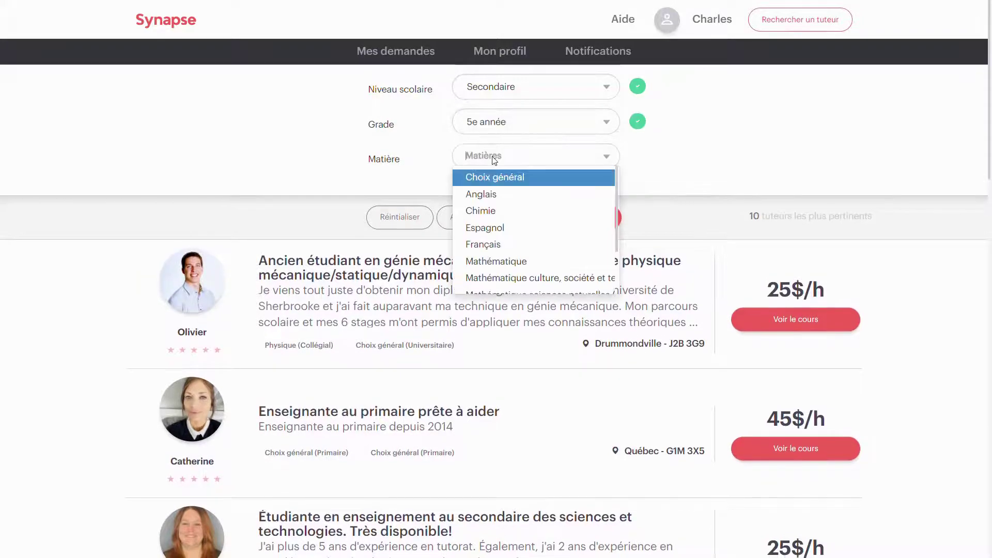
click(510, 265)
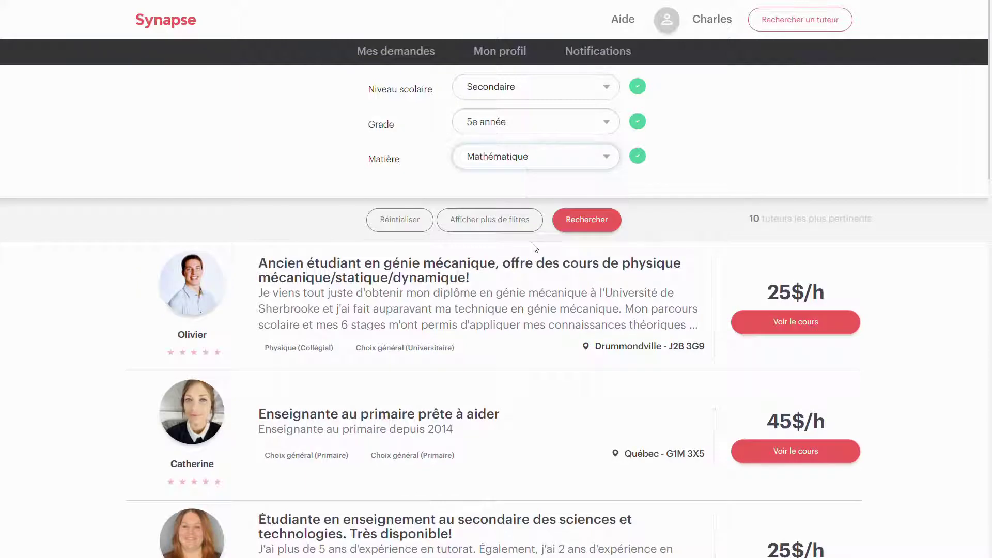
click(572, 218)
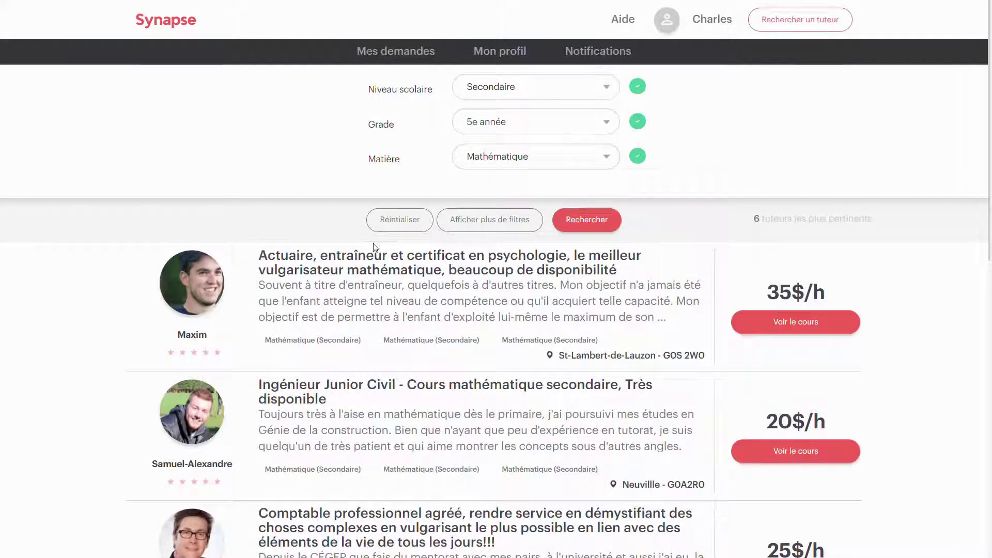
Step: Open the tutor listing "Ingénieur civil - Cours de mathématiques au secondaire" and read through its description, experience and evaluations
scroll(360, 254, down, 8)
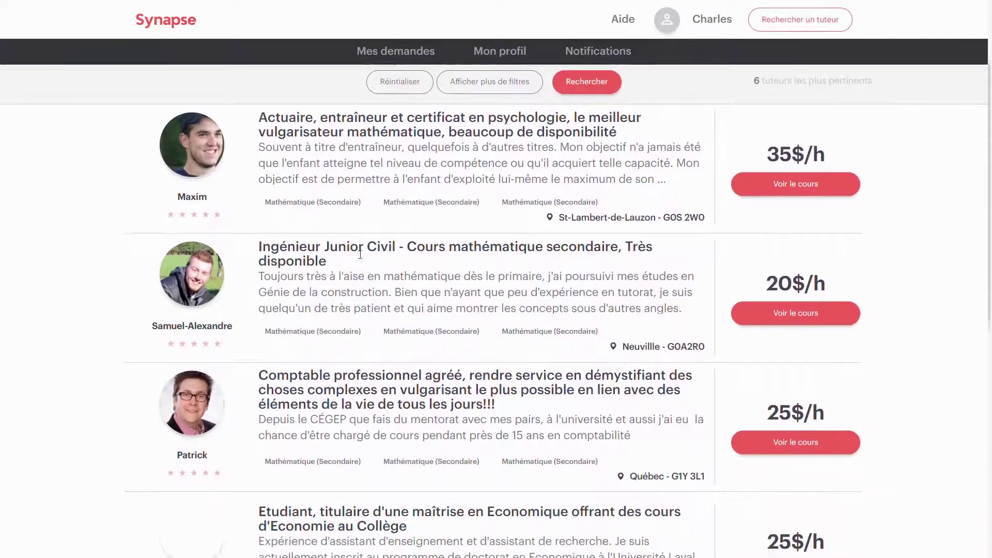
scroll(358, 257, down, 4)
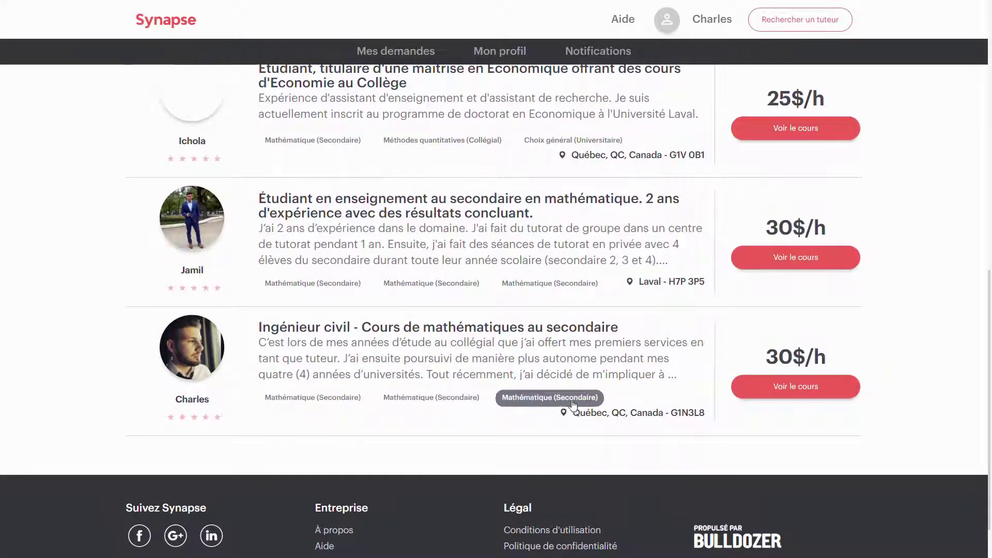
click(801, 393)
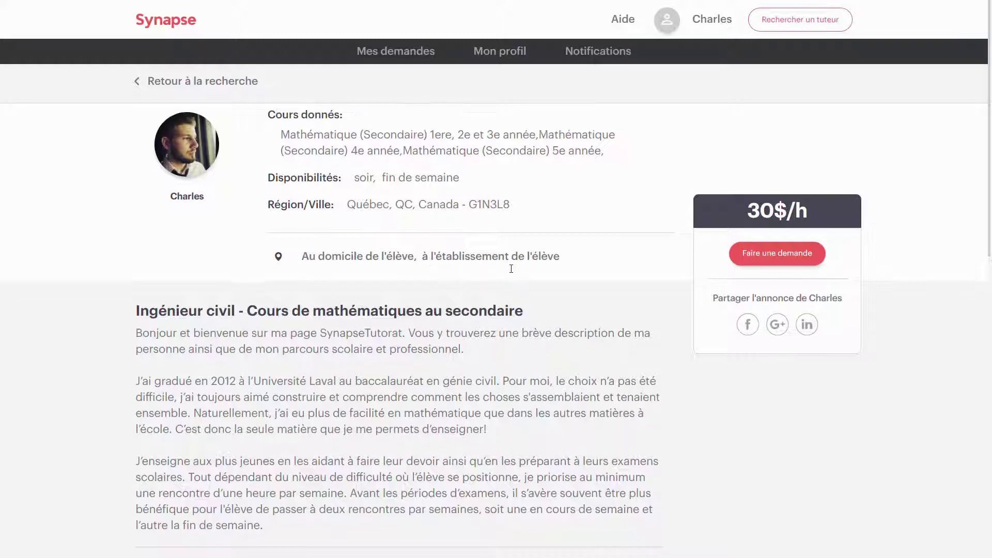
scroll(516, 263, down, 6)
scroll(510, 266, down, 1)
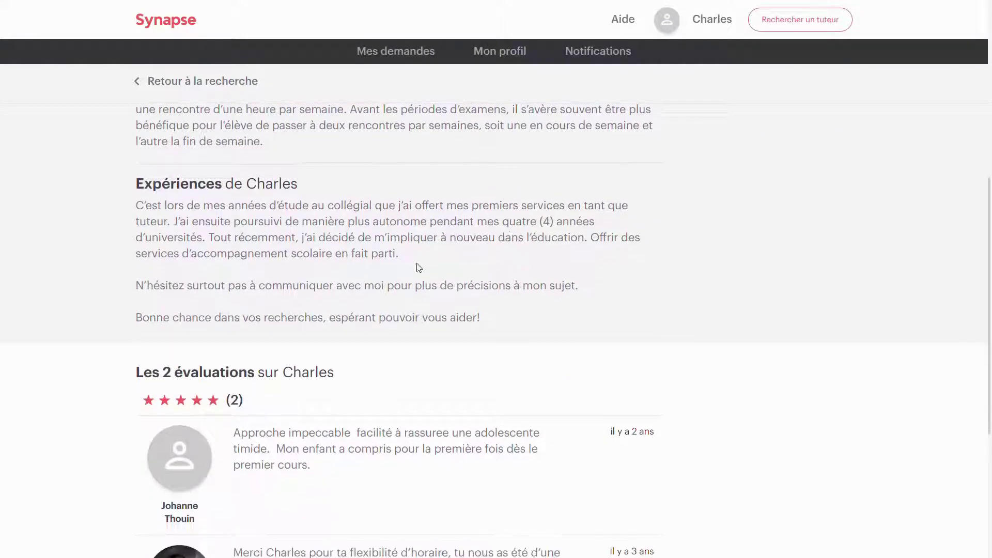
scroll(418, 266, down, 2)
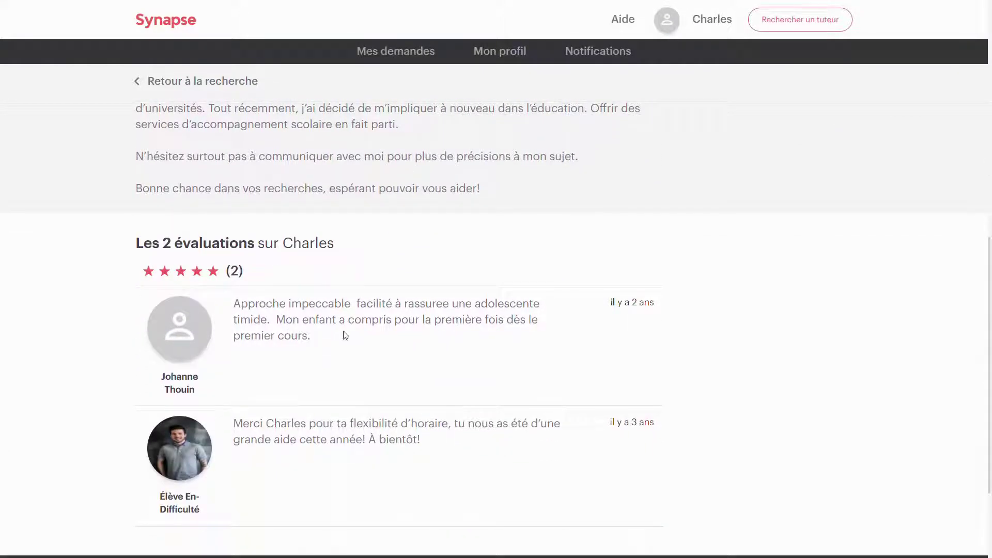
scroll(455, 375, up, 2)
scroll(468, 380, up, 7)
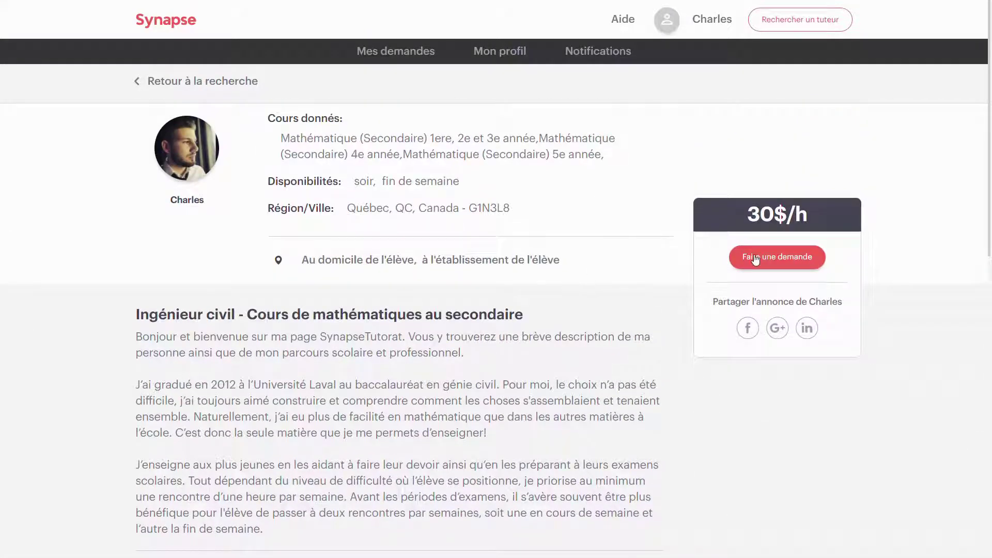
Step: Start a request to this tutor with subject Mathématique (Secondaire) 5e année and Moi as the person taking the course
click(755, 259)
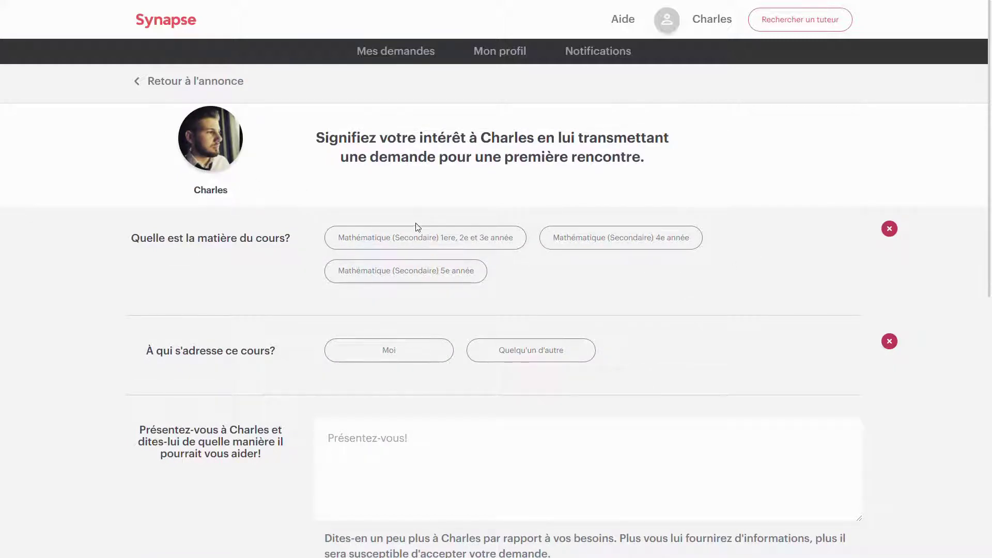
click(408, 272)
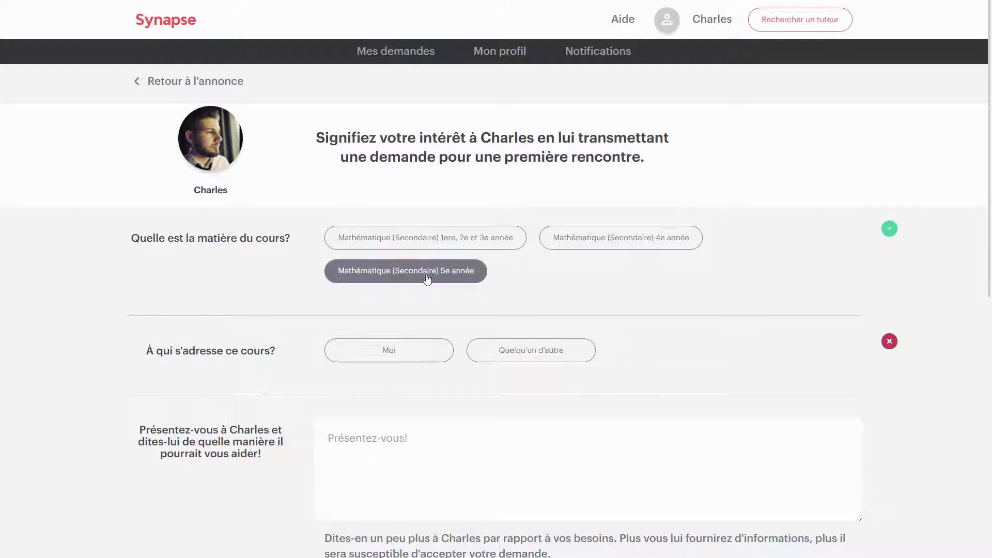
click(369, 354)
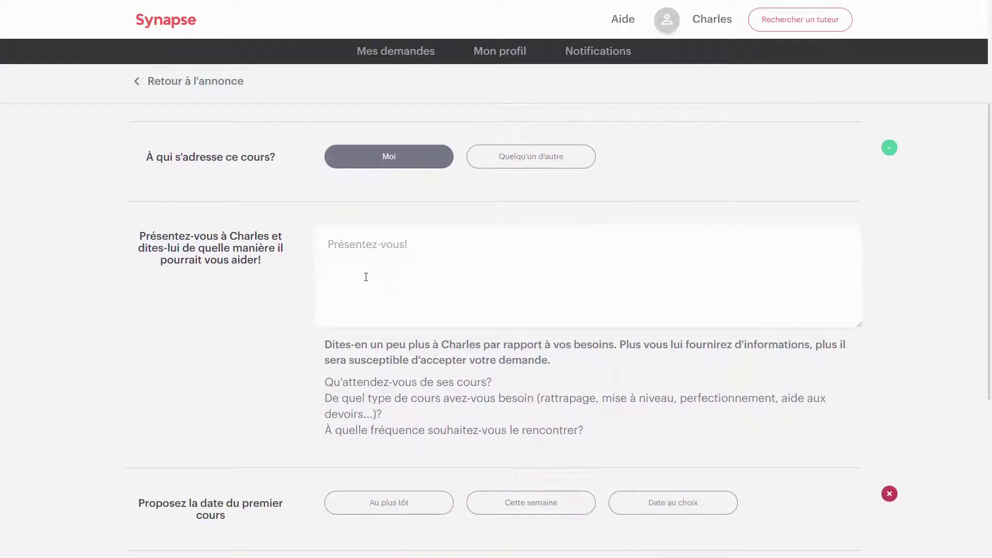
Step: Enter the introduction "Bonjour, j'aimerais être accompagner idéalement une fois par semaine les mercredi soir ou encore la fin de semaine."
text(Bonjour,)
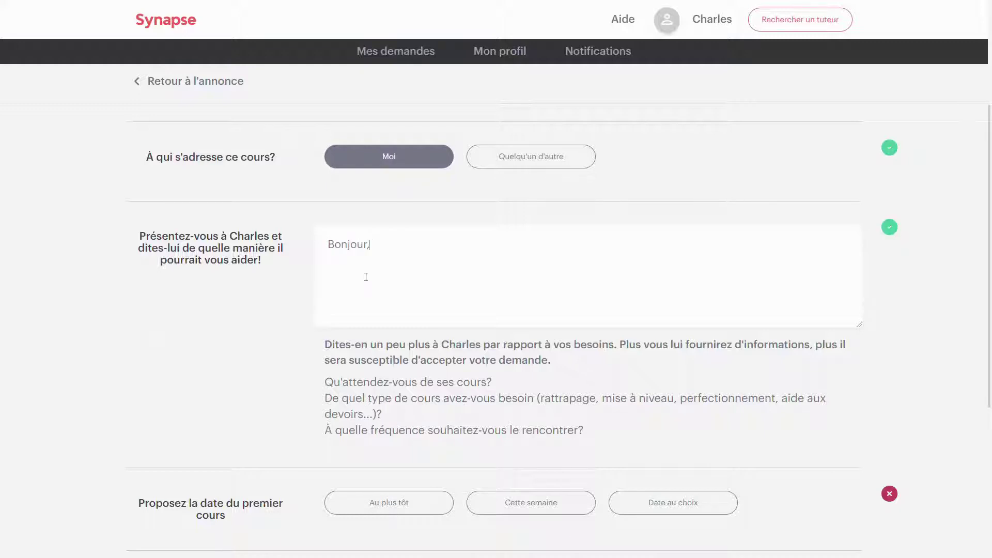
text( j'aimerais être accompagner)
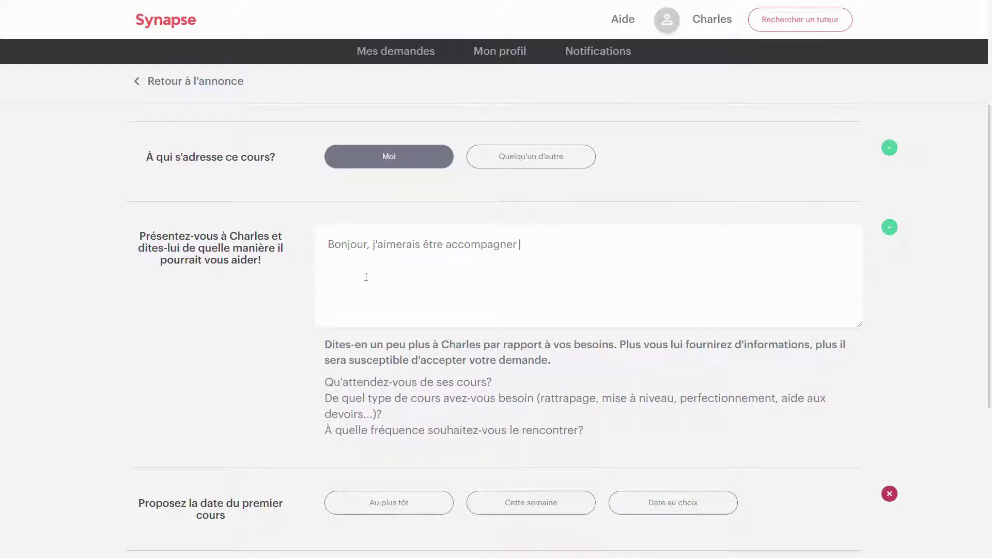
text( idéalement une fois par )
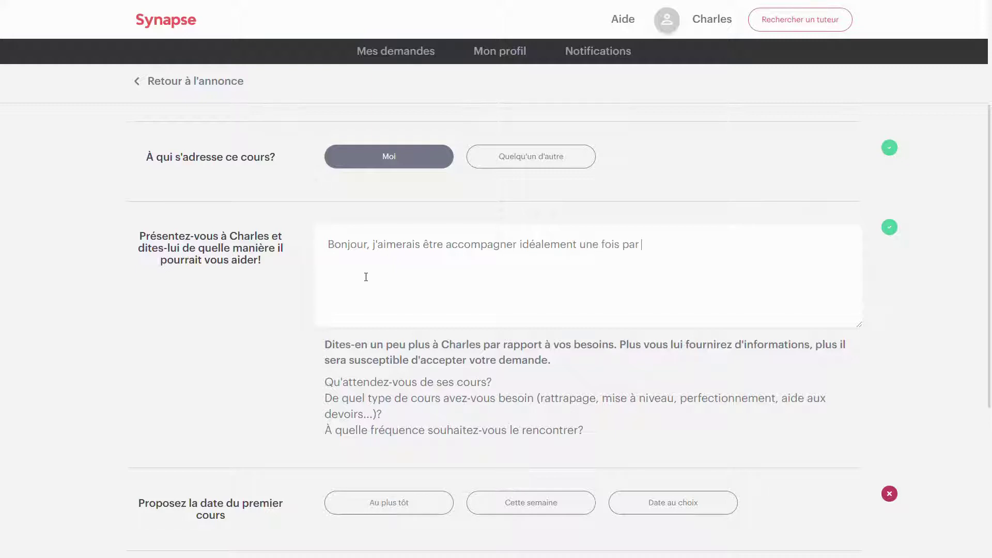
text(semaine les mercredi soir ou )
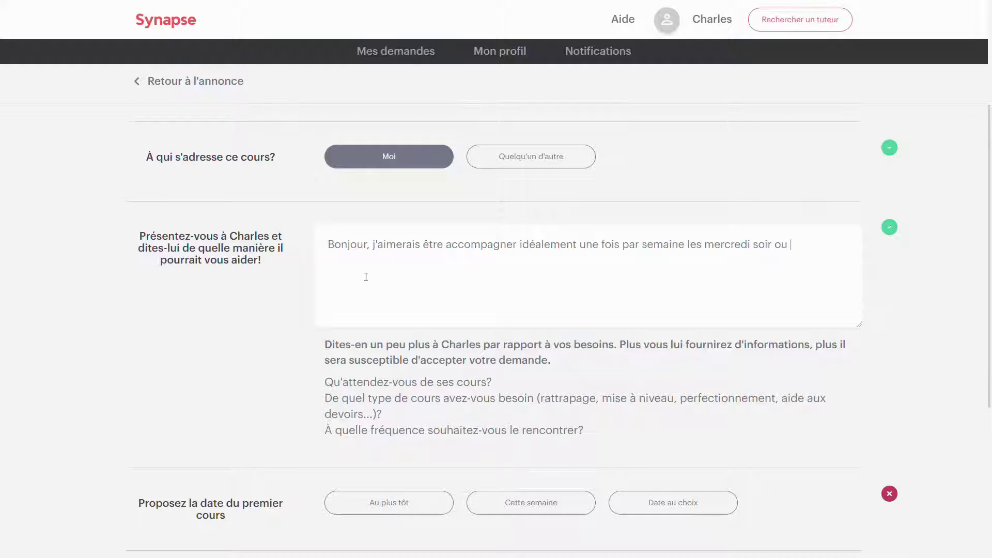
text(encore la fin de semaine.)
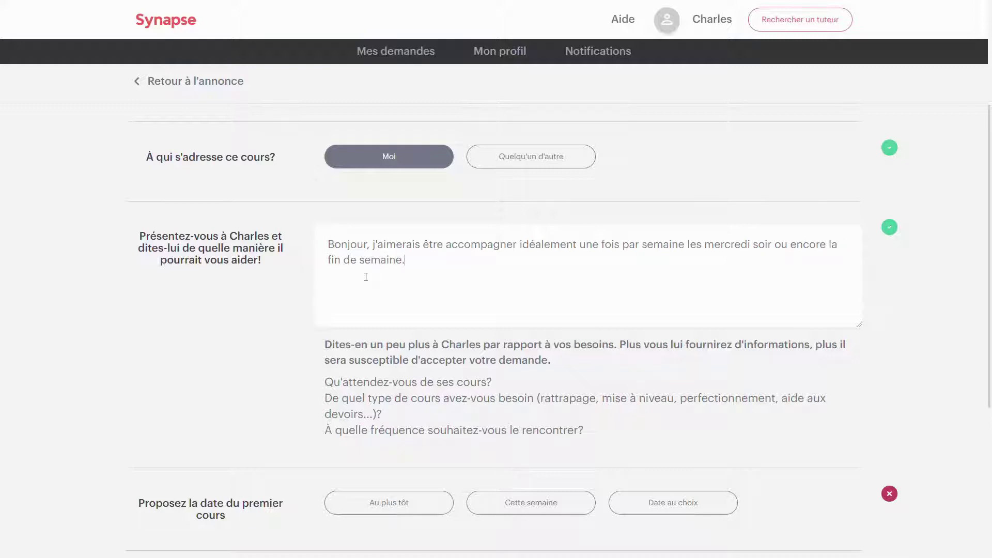
scroll(362, 274, down, 4)
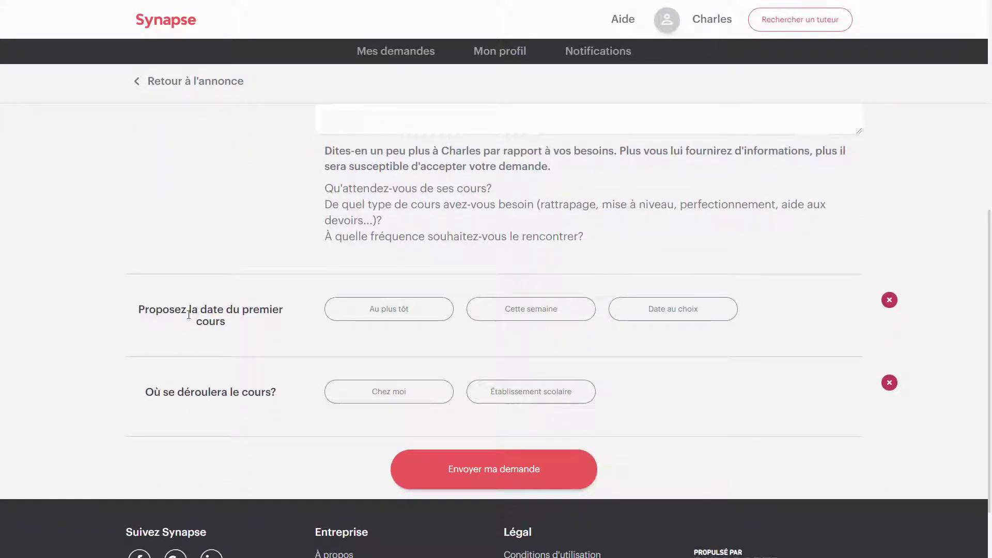
click(666, 315)
click(388, 344)
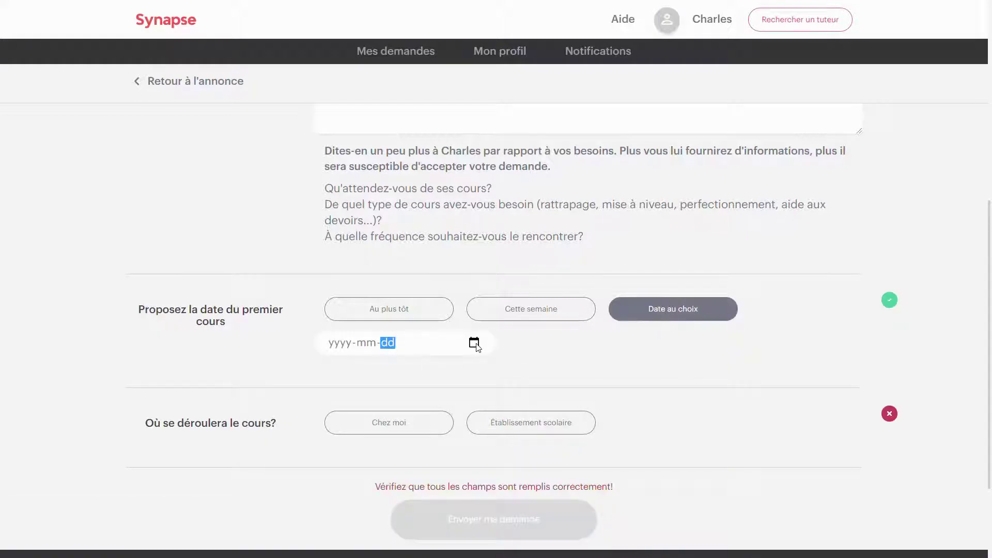
click(527, 318)
Step: Set the first course date to "Au plus tôt" and the location to "Chez moi", and send the request
click(420, 318)
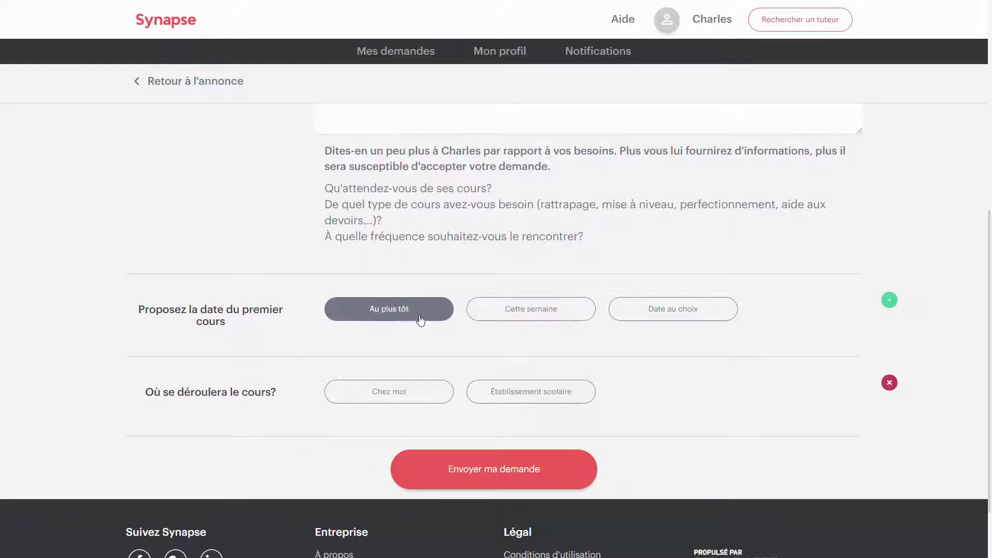
click(409, 400)
scroll(432, 387, down, 2)
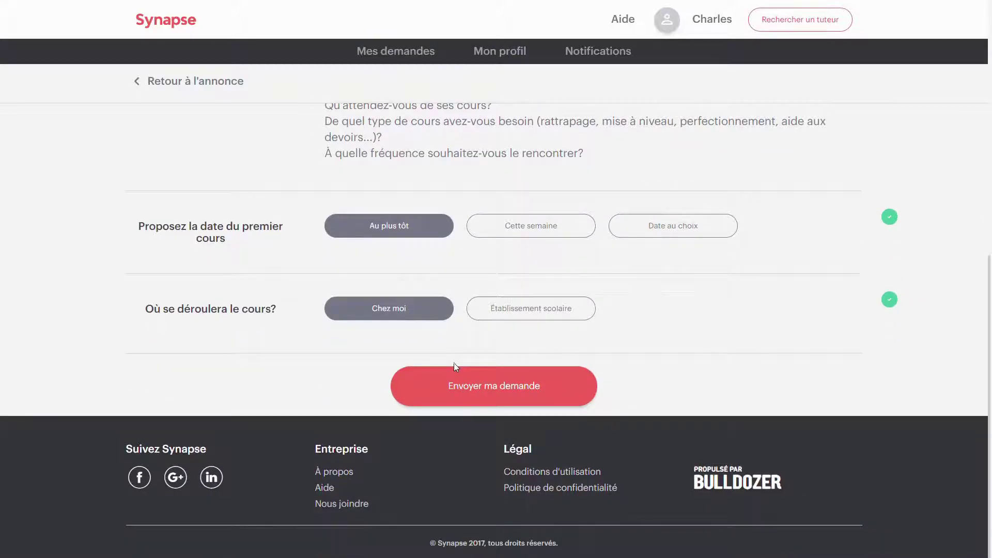
scroll(453, 362, up, 8)
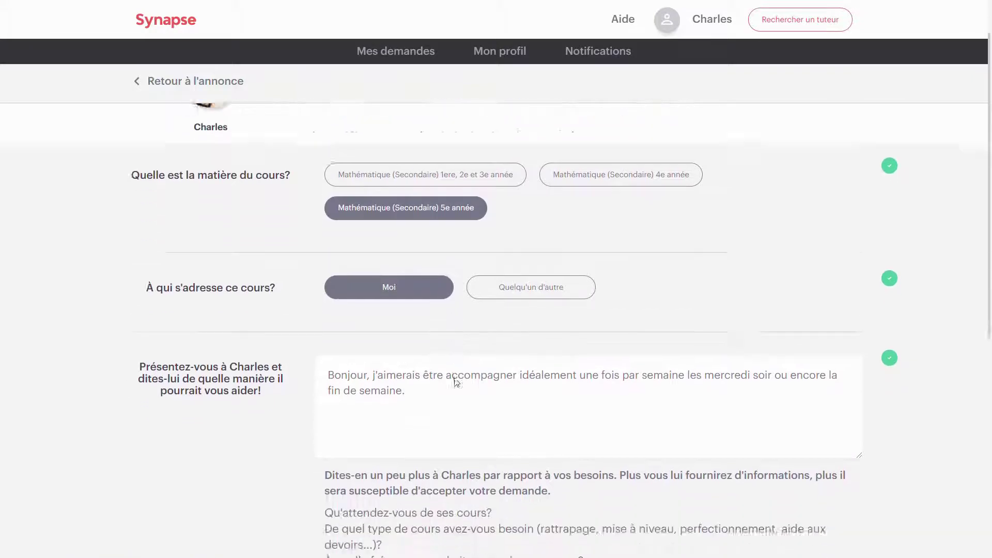
scroll(456, 382, down, 8)
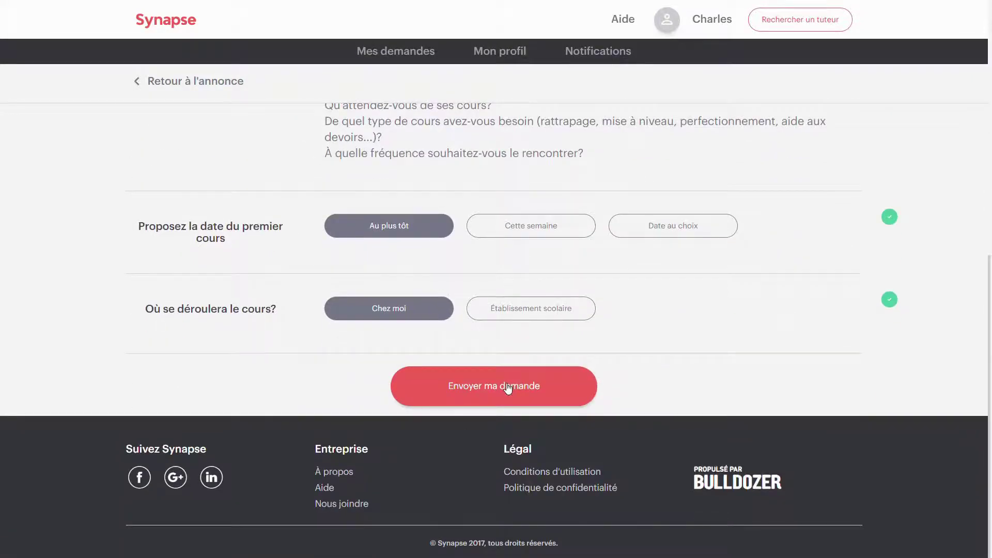
click(510, 383)
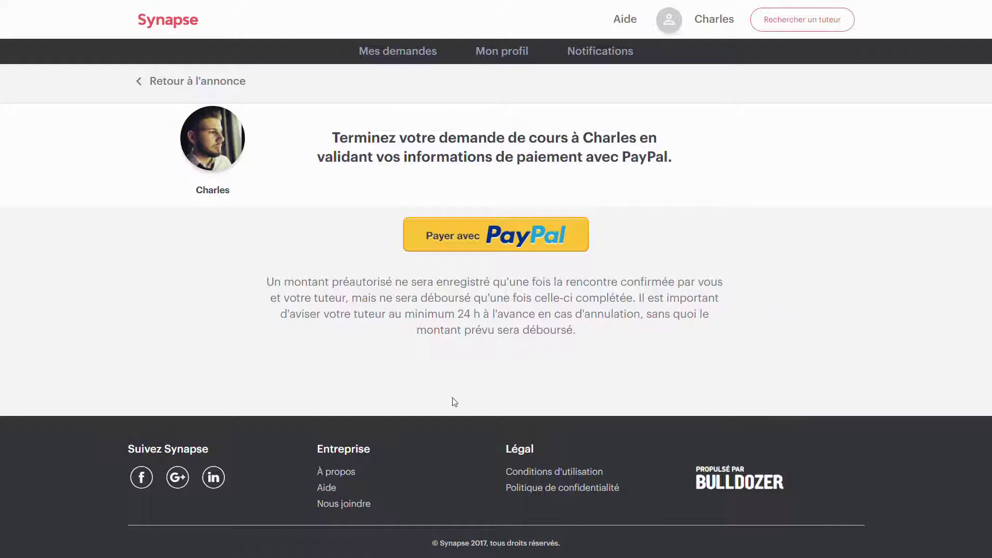
Step: Choose to pay with PayPal and log in with the account e-mail and password
click(444, 247)
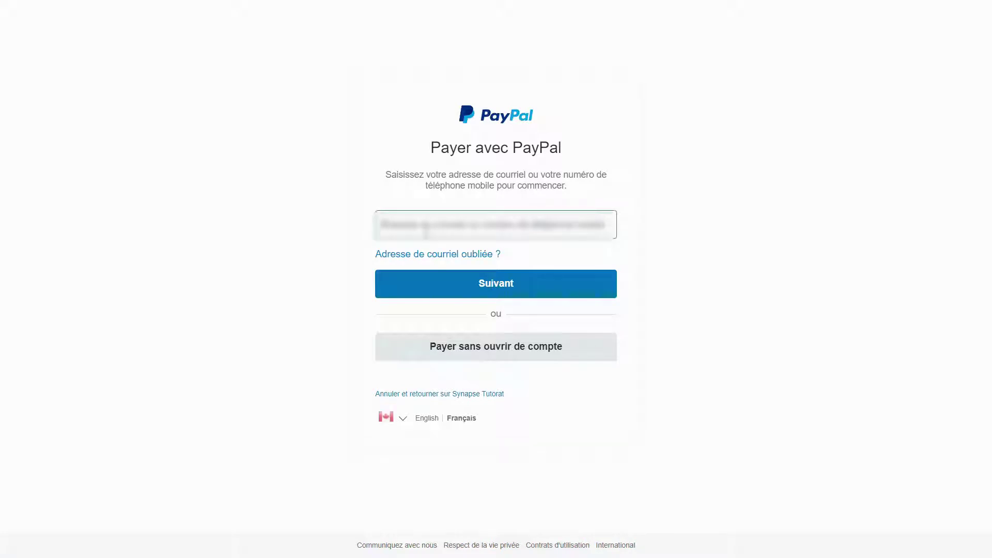
text(...)
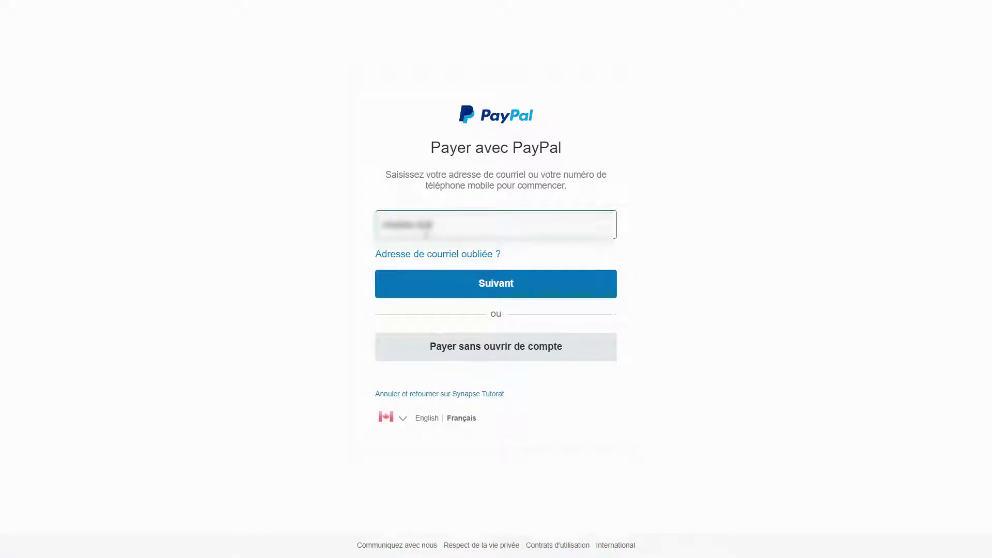
text(...)
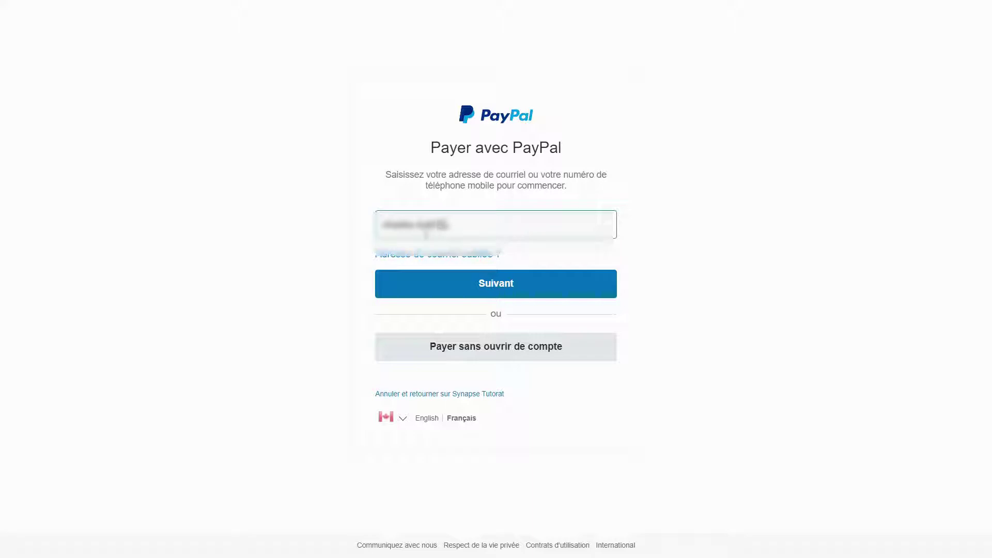
text(@gmail.com)
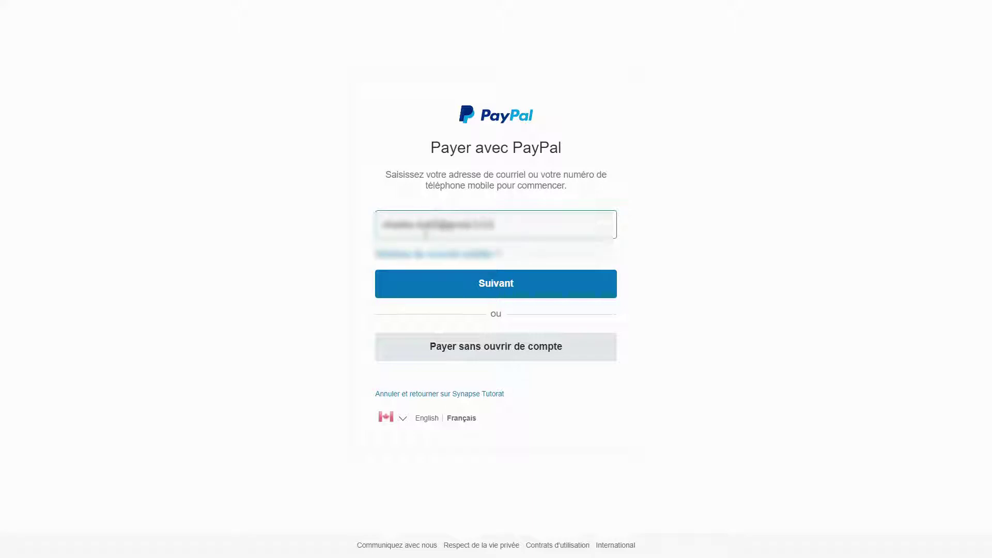
click(448, 283)
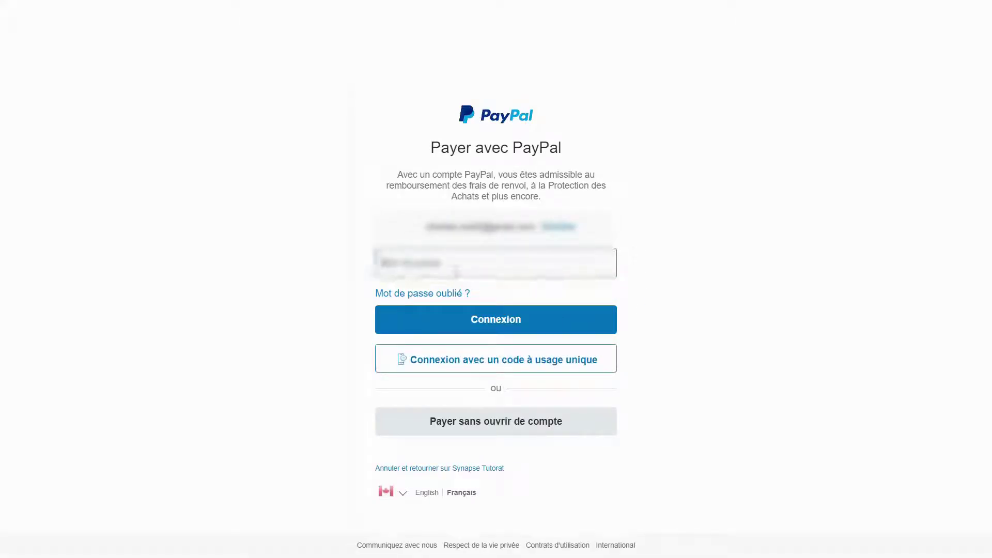
text(••••••••)
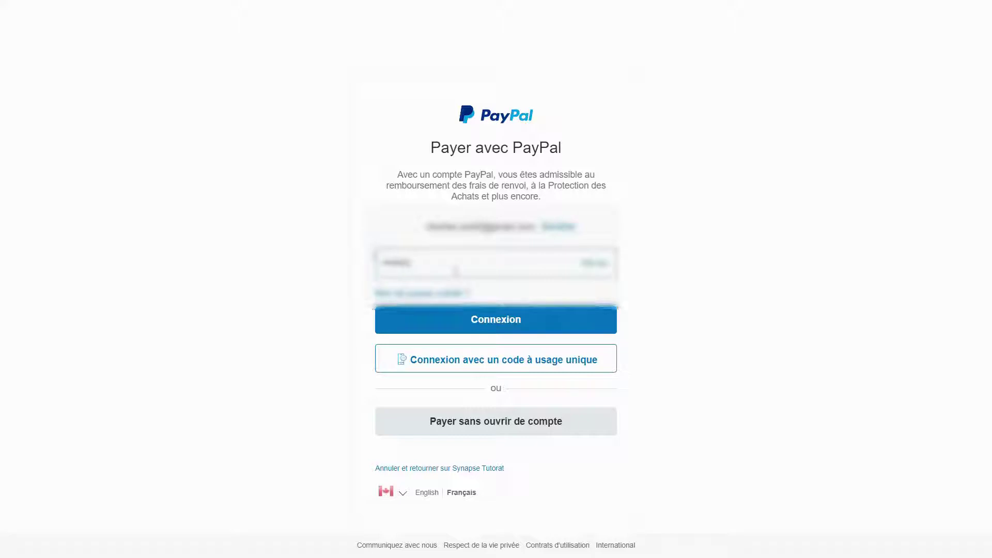
text(••)
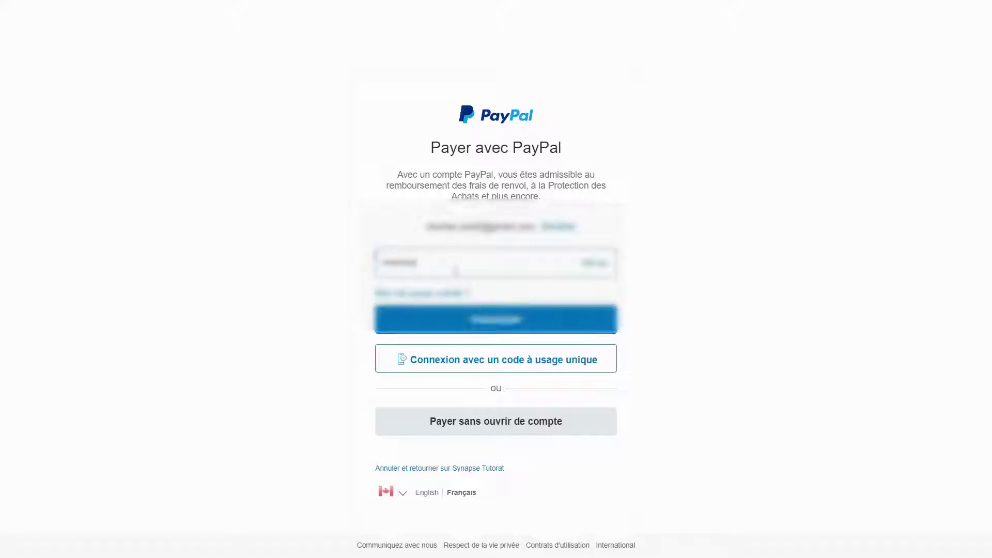
text(••••••••)
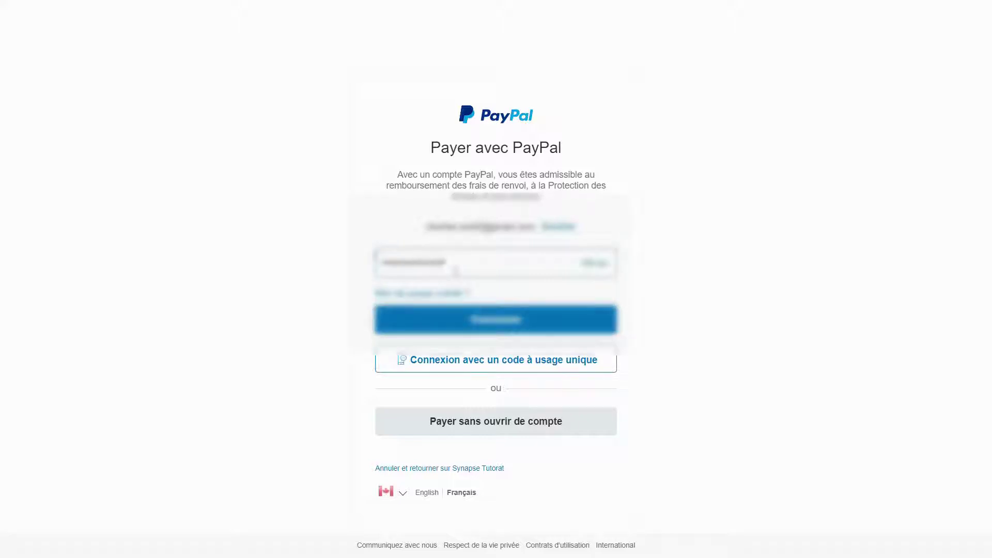
click(461, 320)
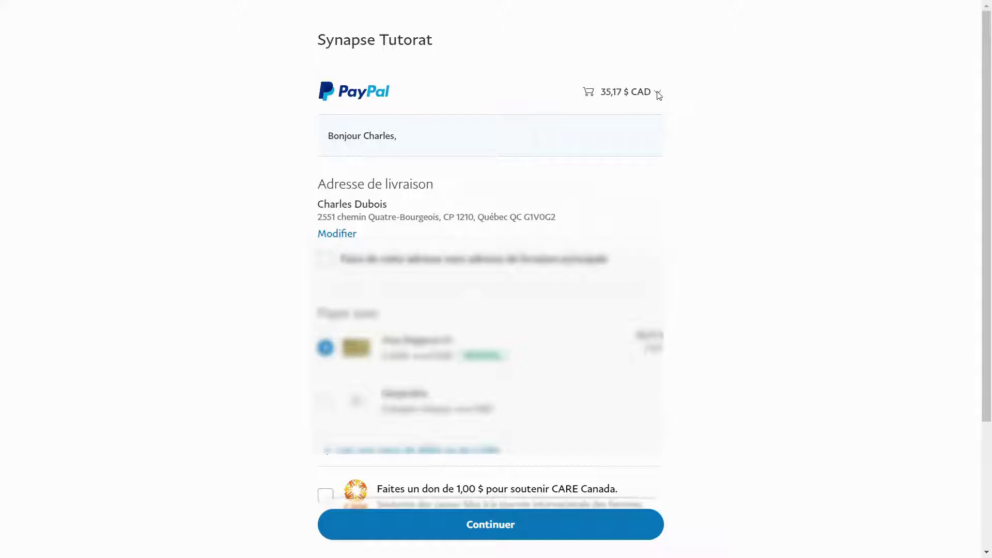
Step: Review the order's itemised cost breakdown, delivery details and payment methods on the PayPal page
click(657, 96)
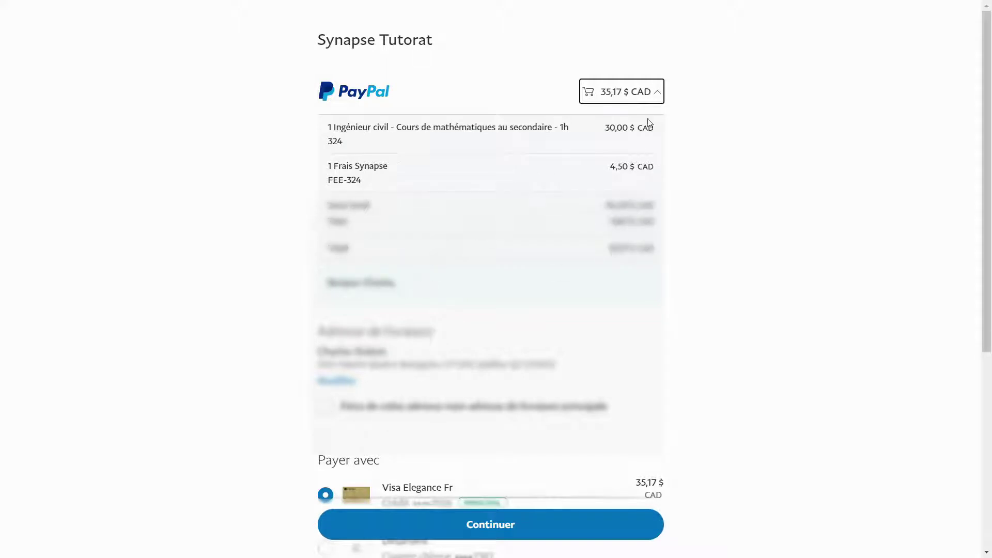
click(659, 93)
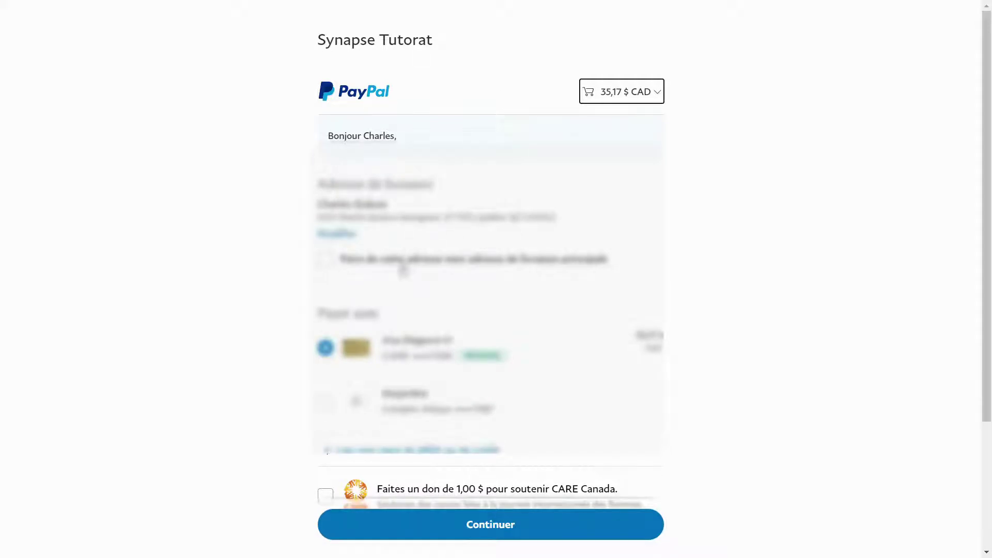
scroll(403, 268, down, 2)
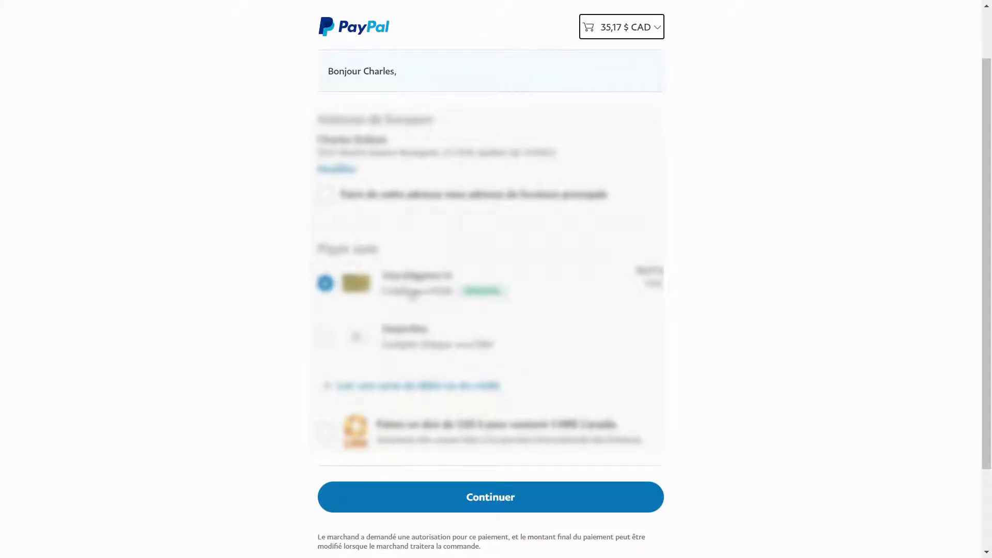
scroll(683, 271, down, 2)
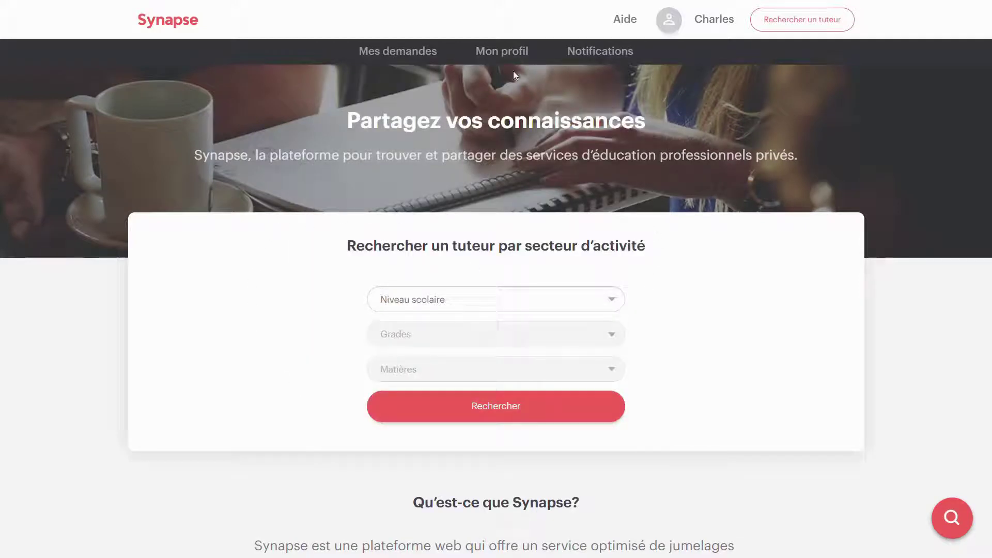
Step: View the pending mathematics request under Mes demandes and look through its course description and evaluations
click(424, 55)
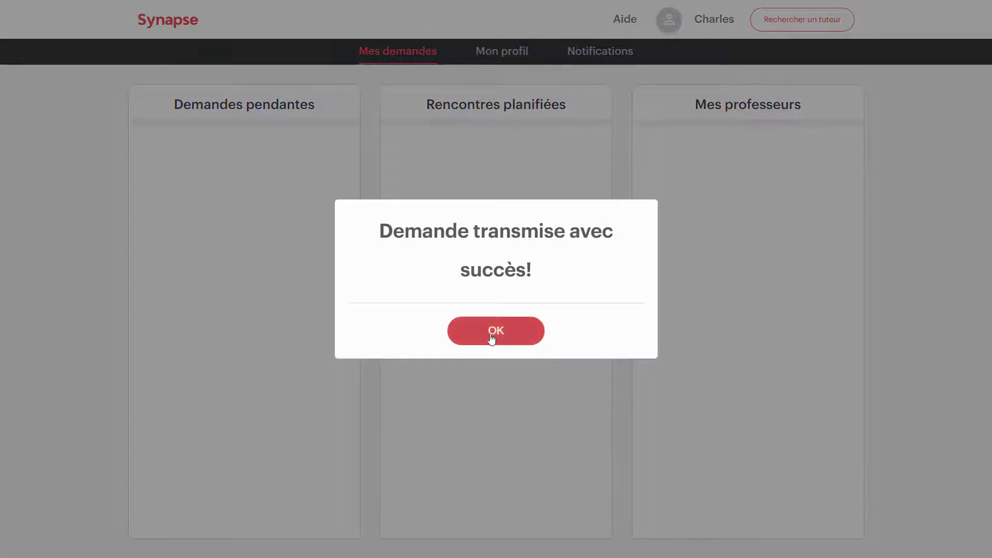
click(492, 339)
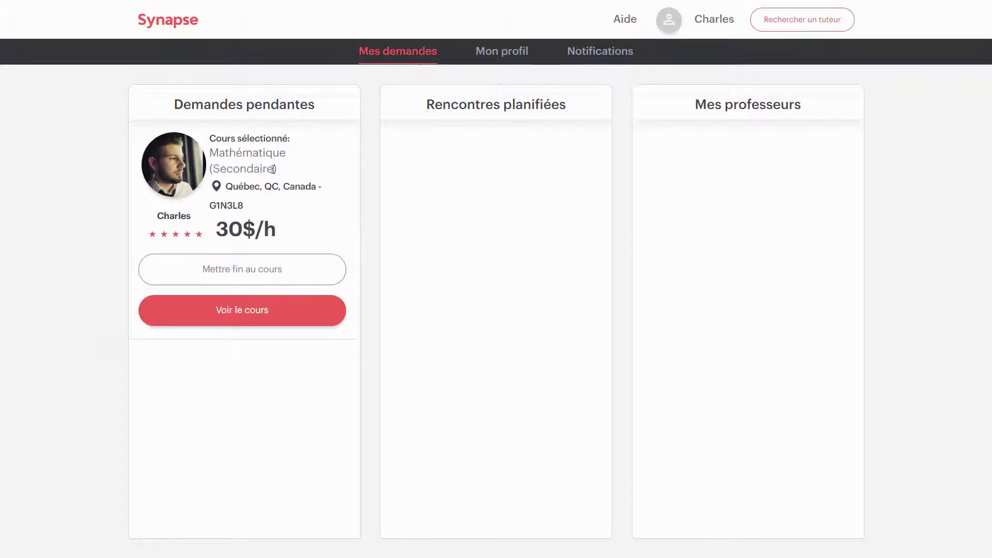
click(249, 314)
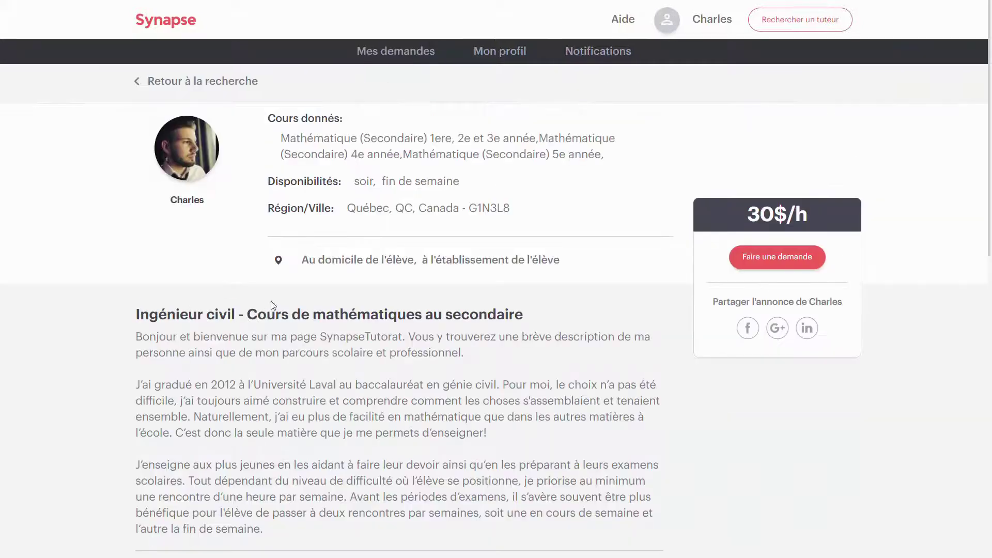
scroll(304, 274, down, 12)
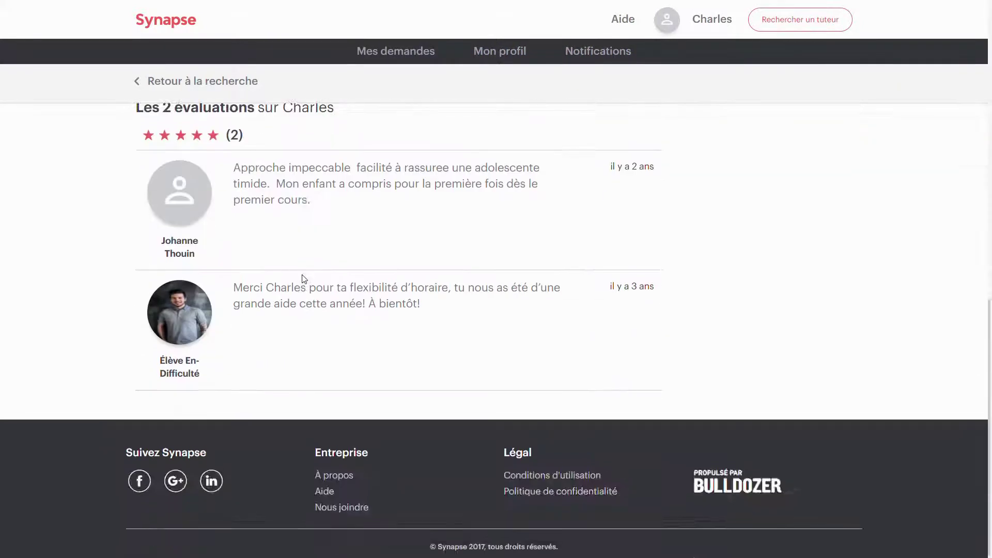
scroll(304, 279, up, 8)
scroll(302, 274, up, 5)
click(154, 88)
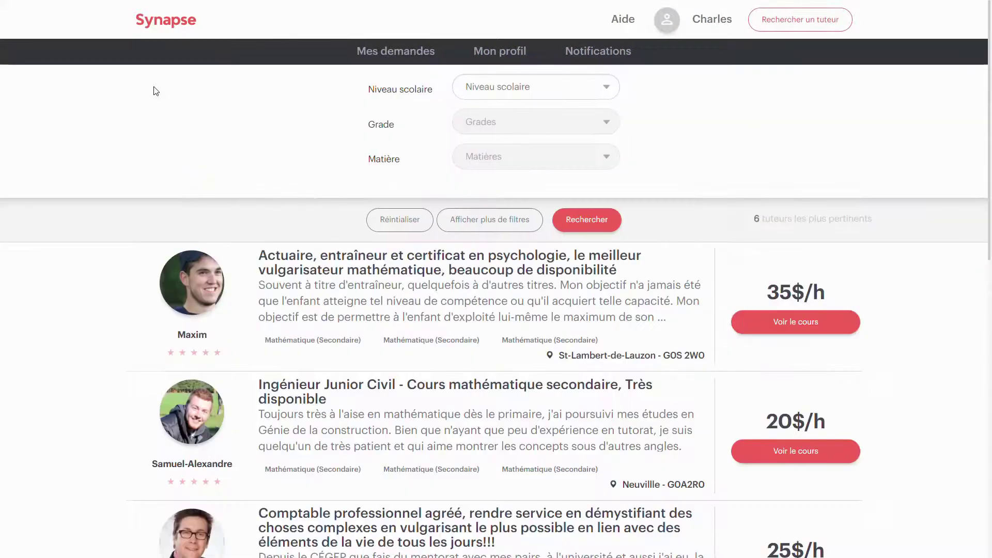
Step: Send the tutor of the planned meeting the message "Bonjour, Merci d'avoir accepté ma demande!" and close the conversation
click(401, 51)
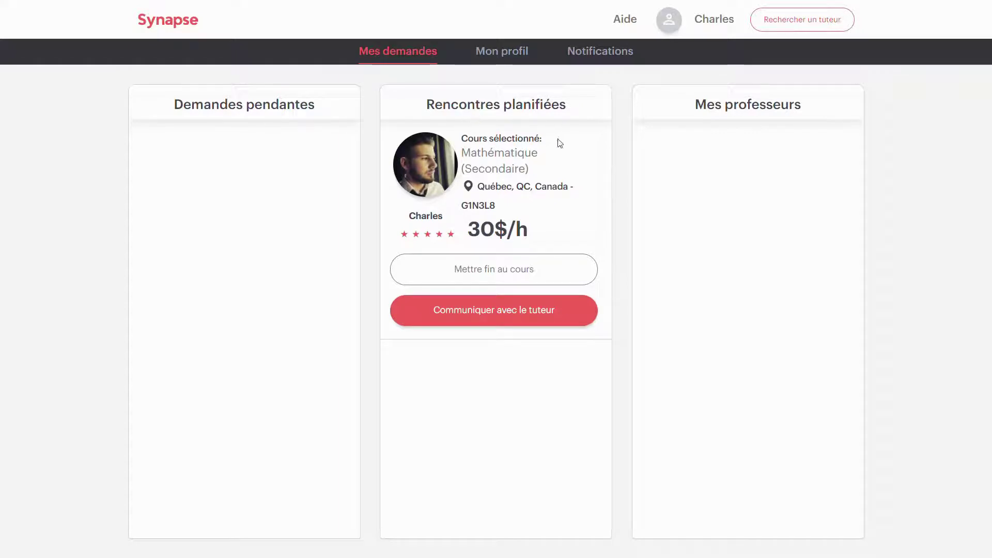
click(517, 309)
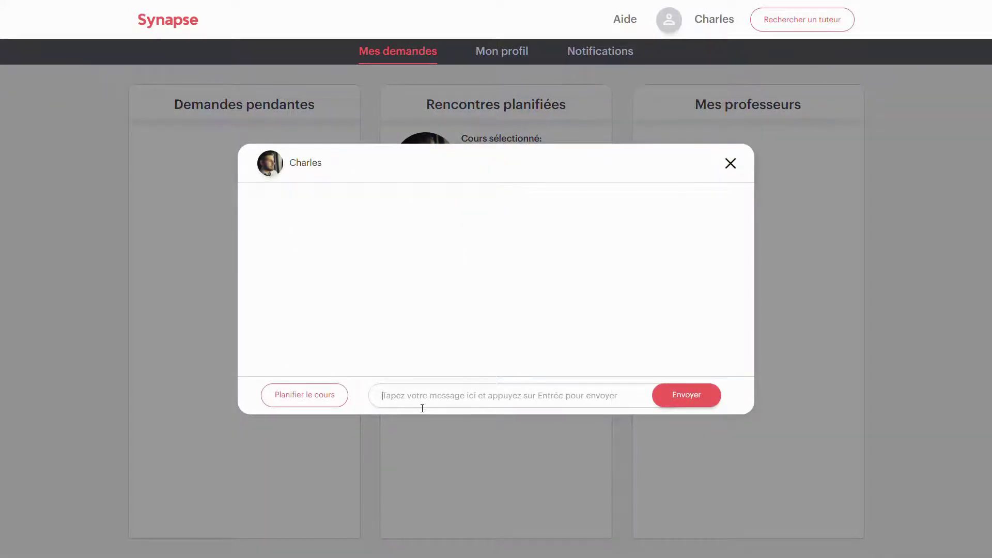
text(Bonjour)
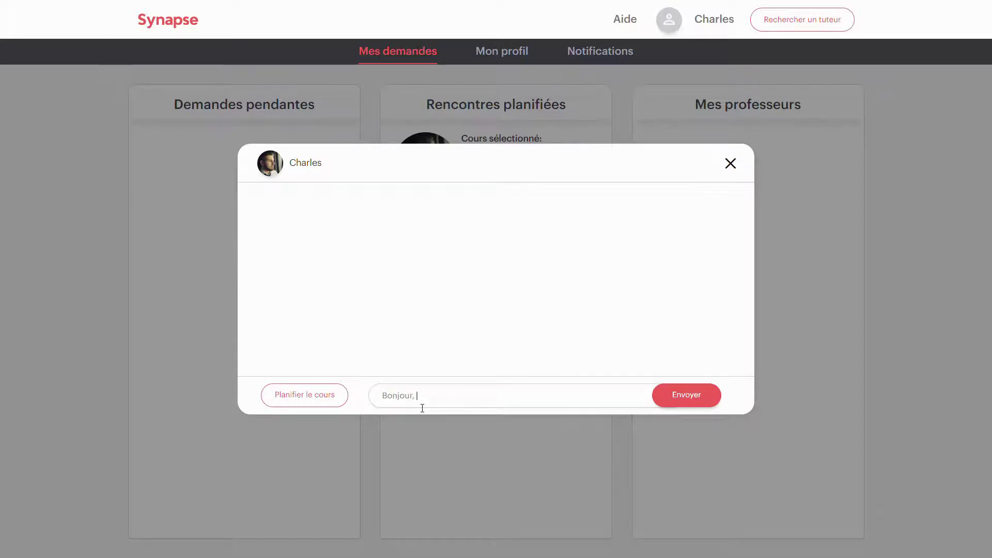
text(, Merci d'avoir accepté ma demande!)
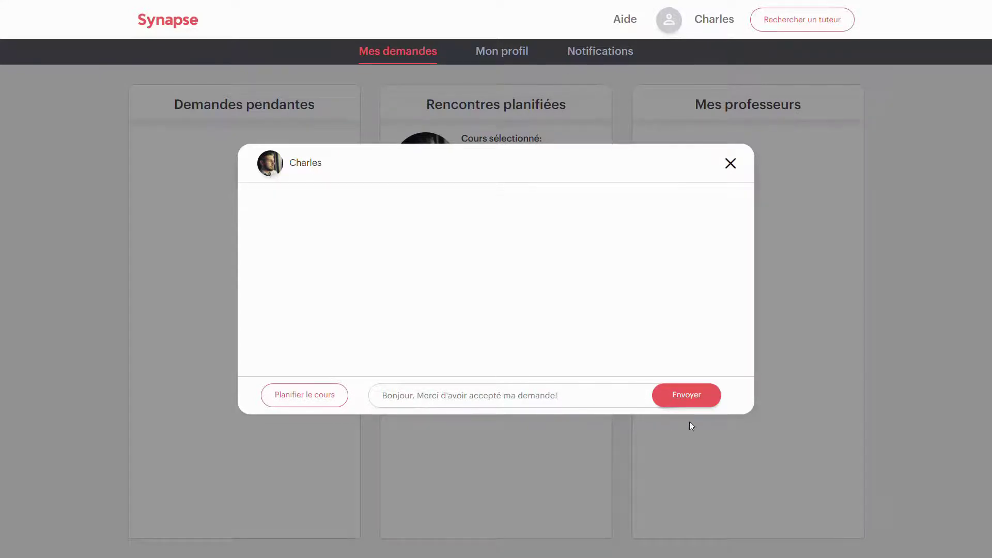
click(690, 395)
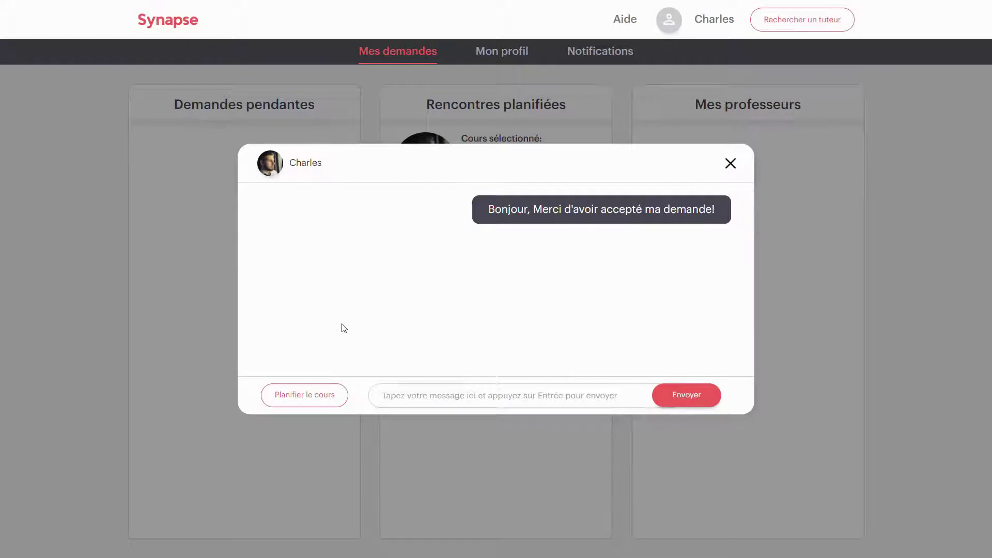
click(739, 172)
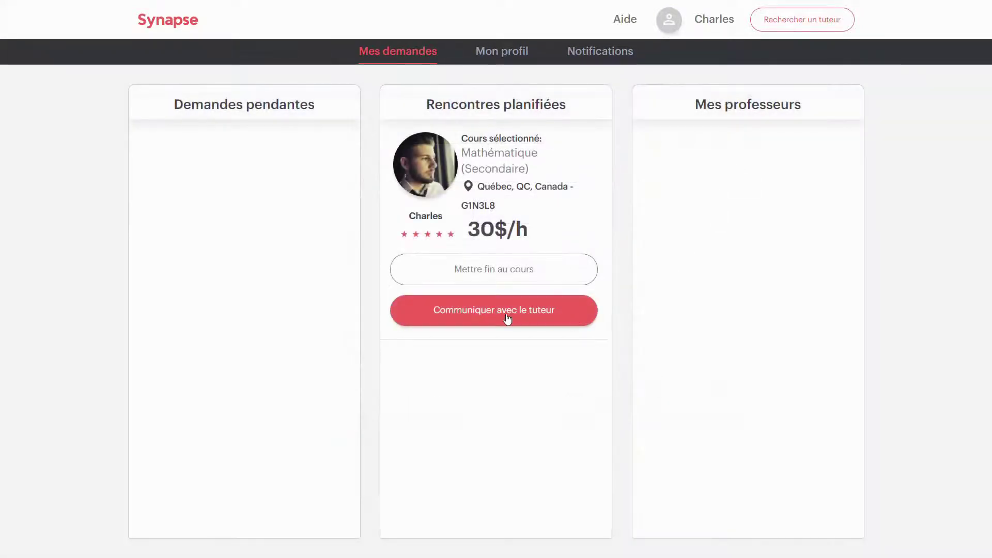
Step: Schedule the course from the tutor conversation for 24 Mars 2021 at 08h00, lasting 1h15min, and confirm it
click(476, 318)
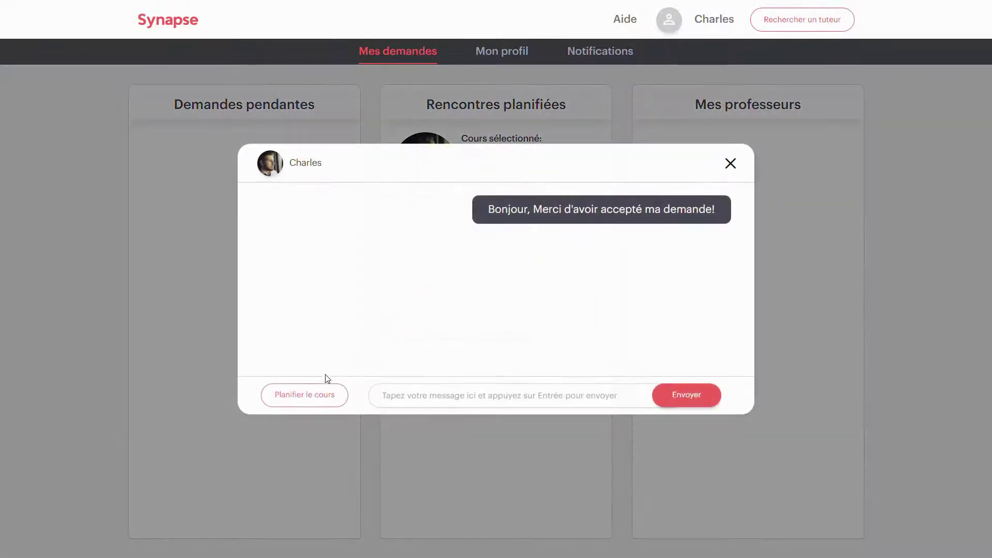
click(316, 400)
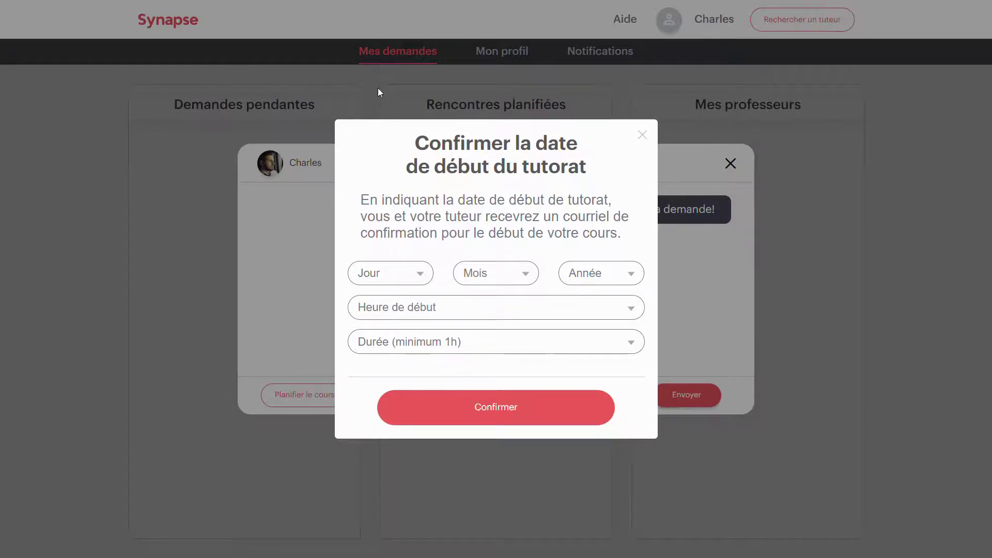
click(374, 107)
click(602, 304)
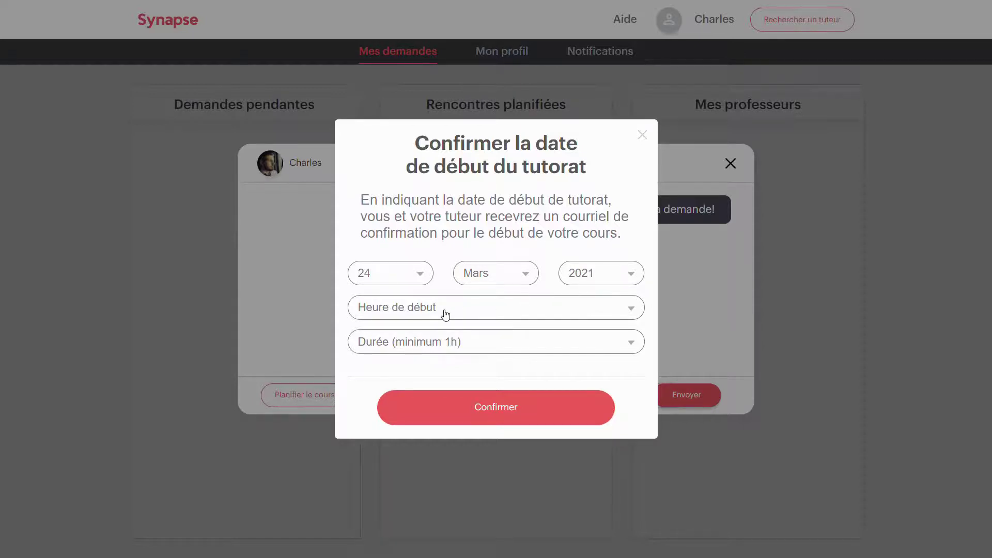
click(390, 17)
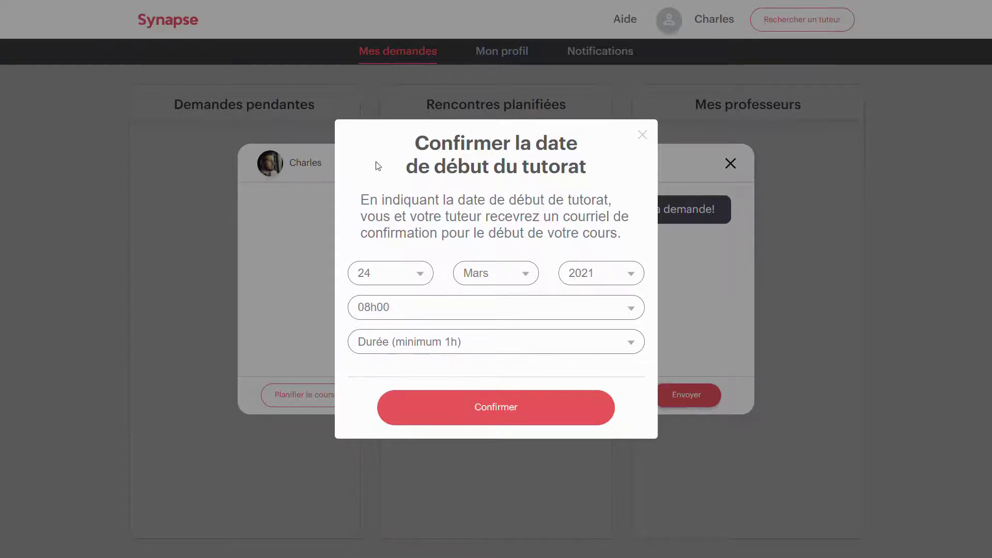
click(381, 95)
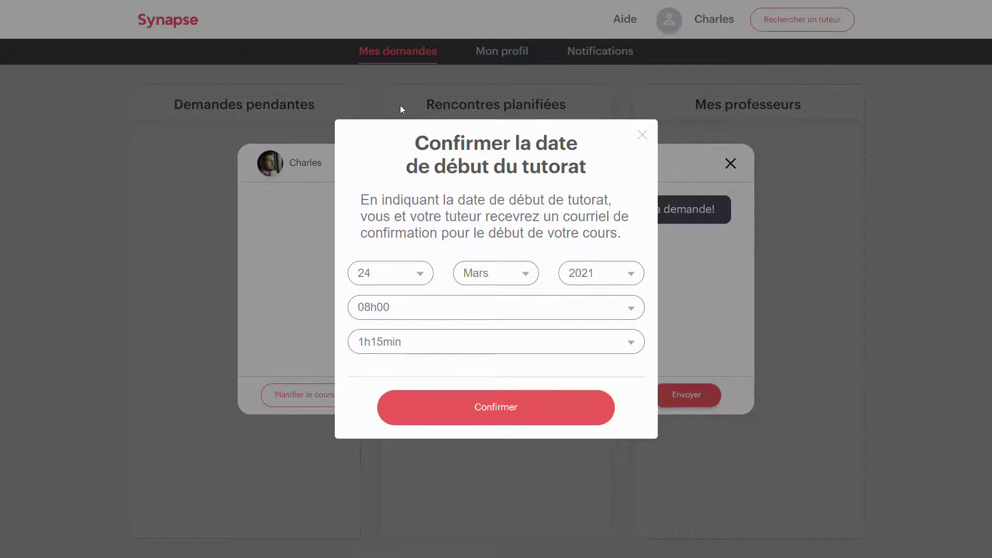
click(486, 412)
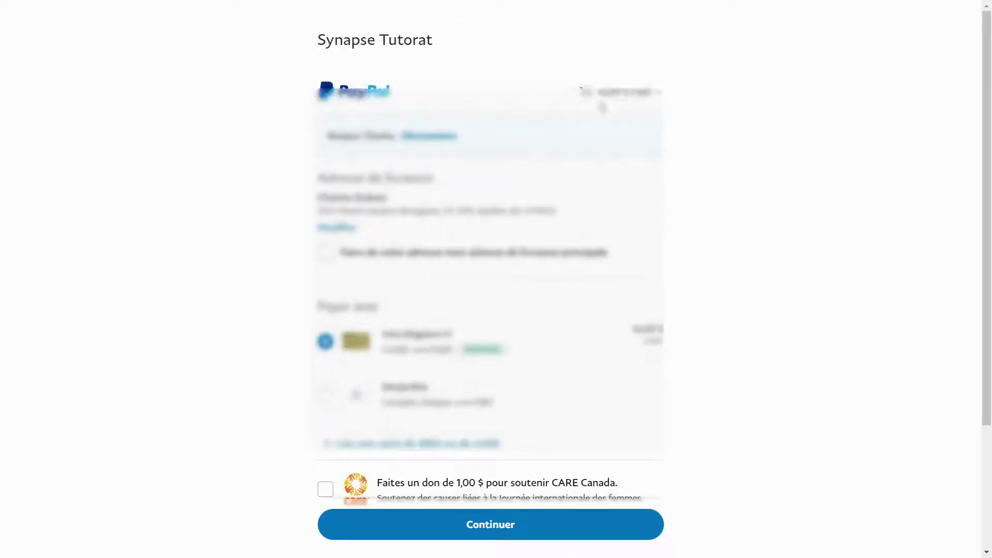
Step: Review the PayPal payment for the scheduled course, approve it and dismiss the confirmation on Synapse
scroll(326, 369, down, 3)
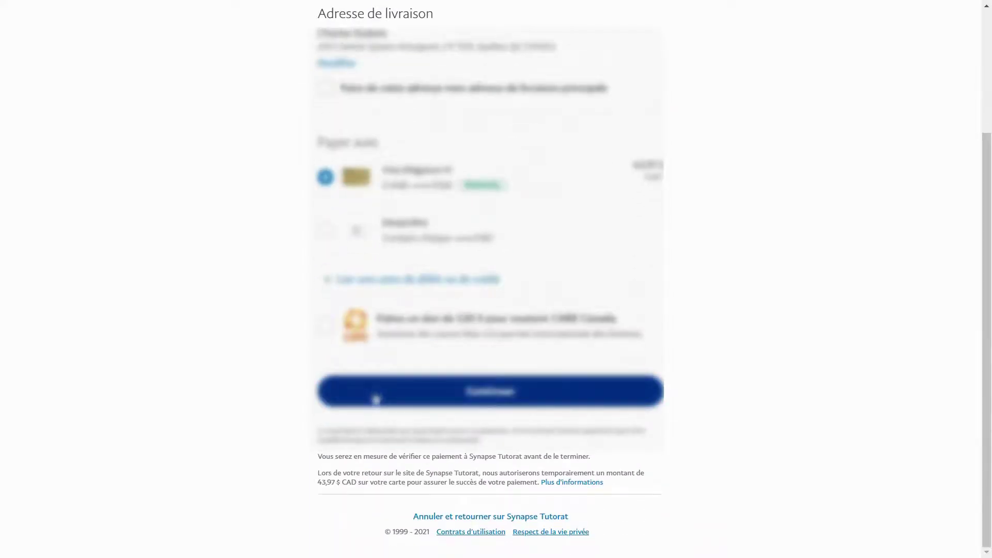
scroll(375, 397, up, 3)
click(395, 523)
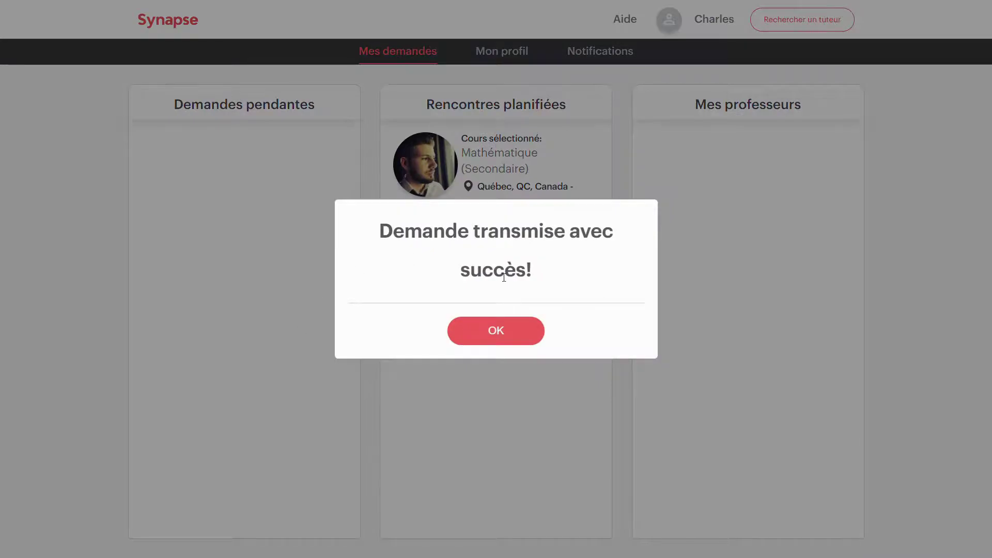
click(505, 339)
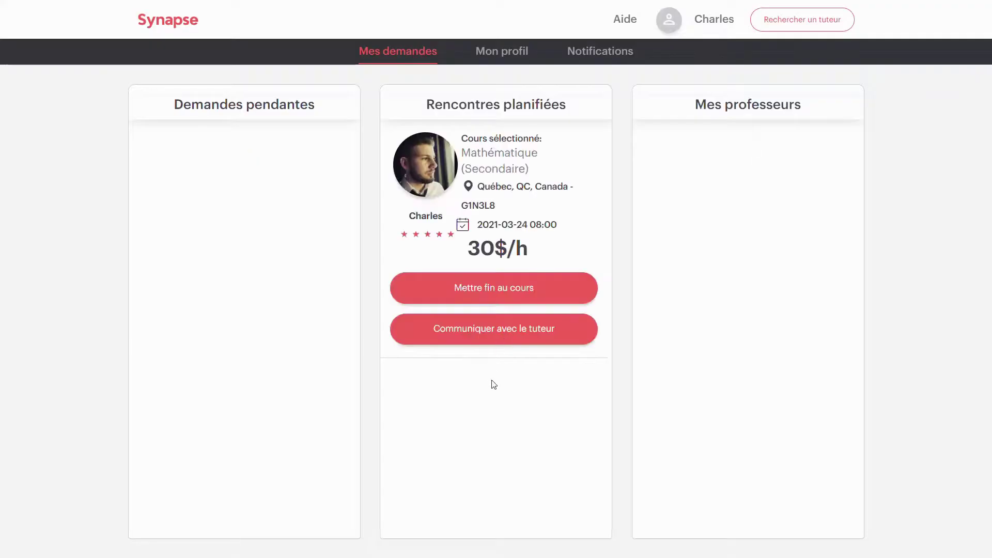
Step: Send the tutor of the planned meeting the message "Voilà!" and close the conversation
click(489, 341)
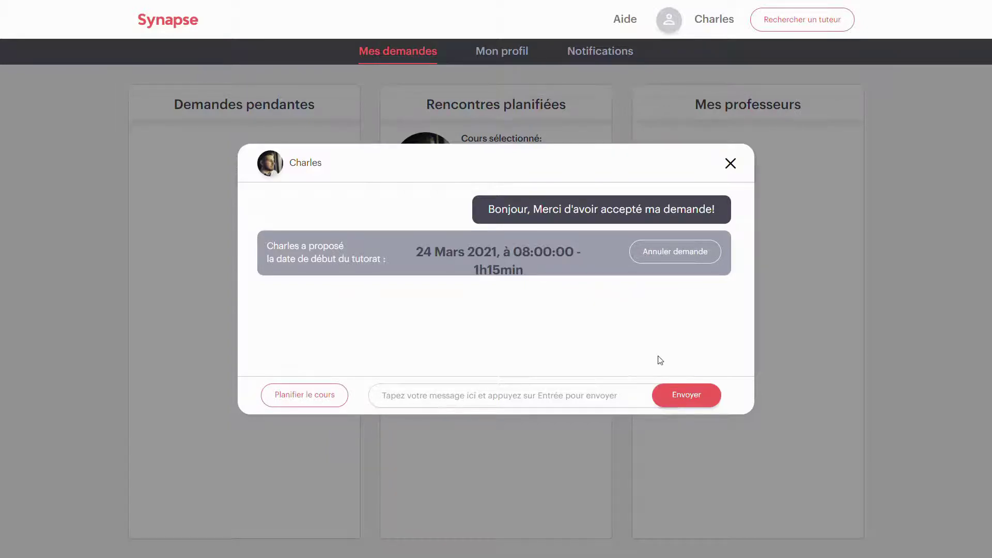
text(Voilà!)
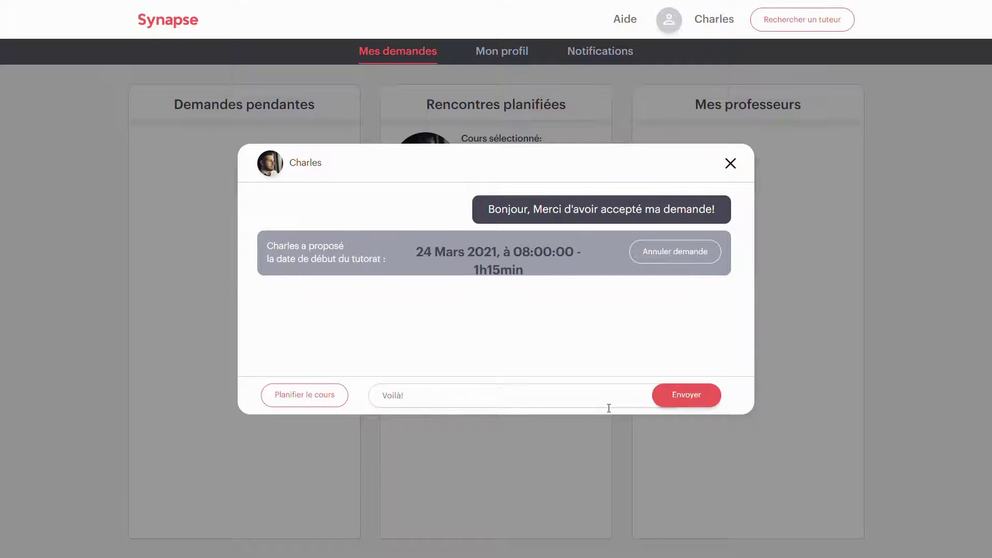
click(684, 398)
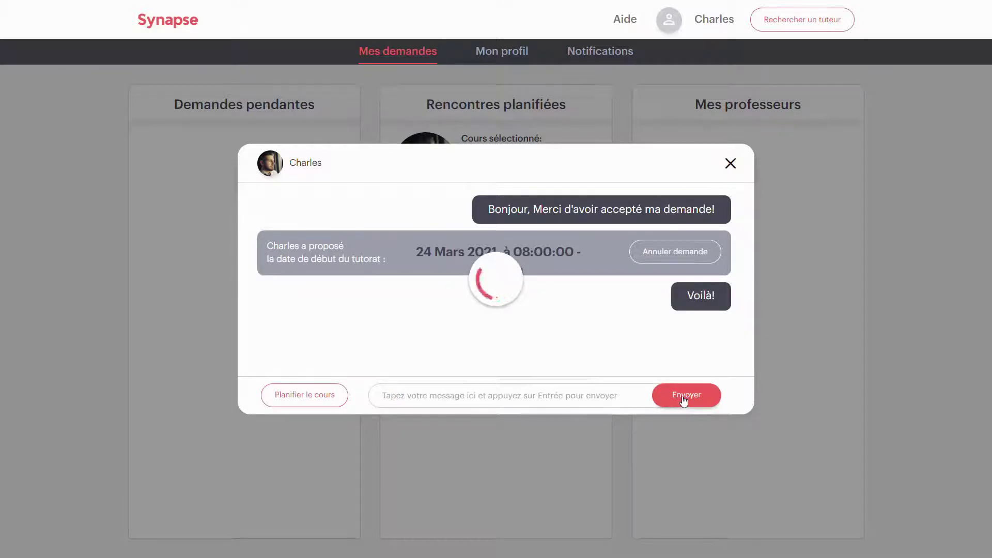
click(733, 167)
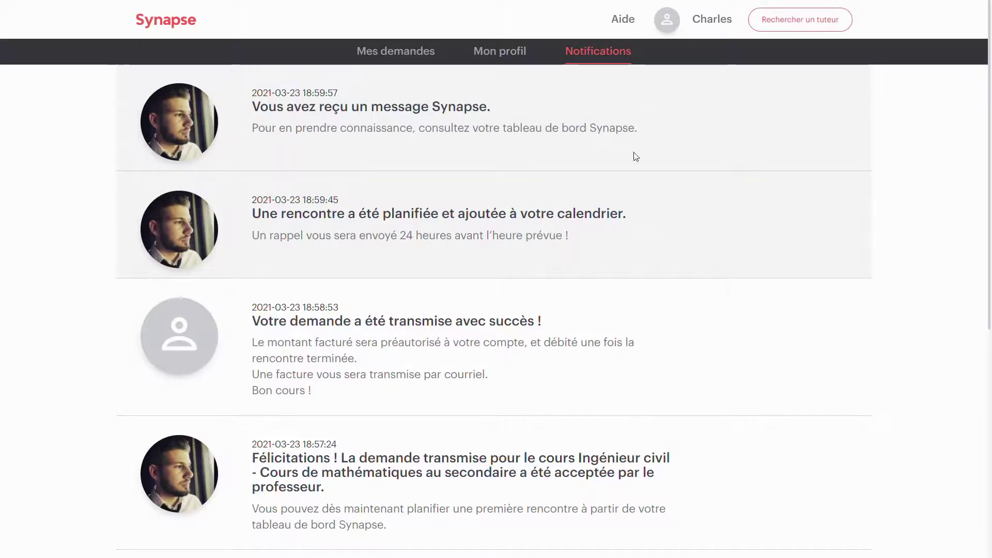
Step: Return from the notifications to Mes demandes and view the conversation with the tutor listed under Mes professeurs
click(428, 50)
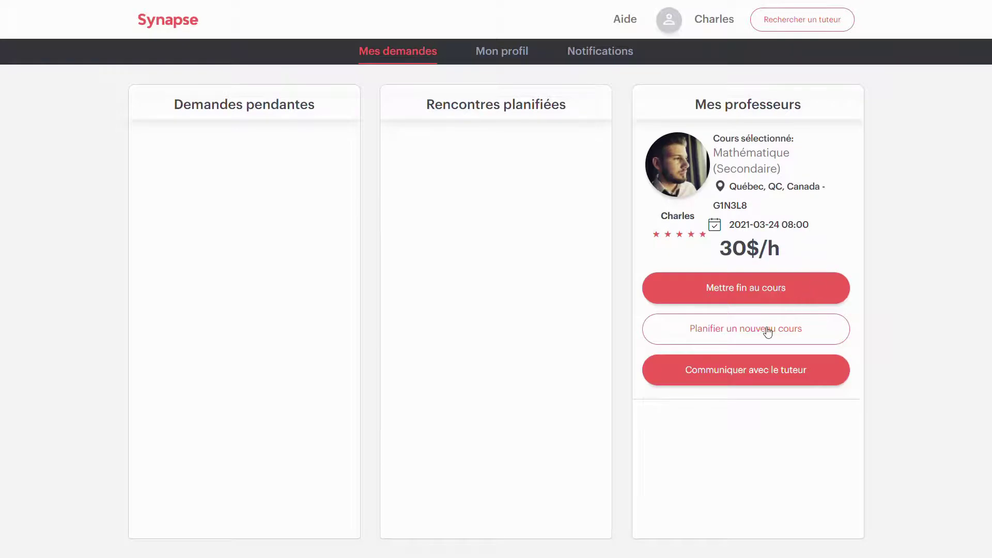
click(738, 370)
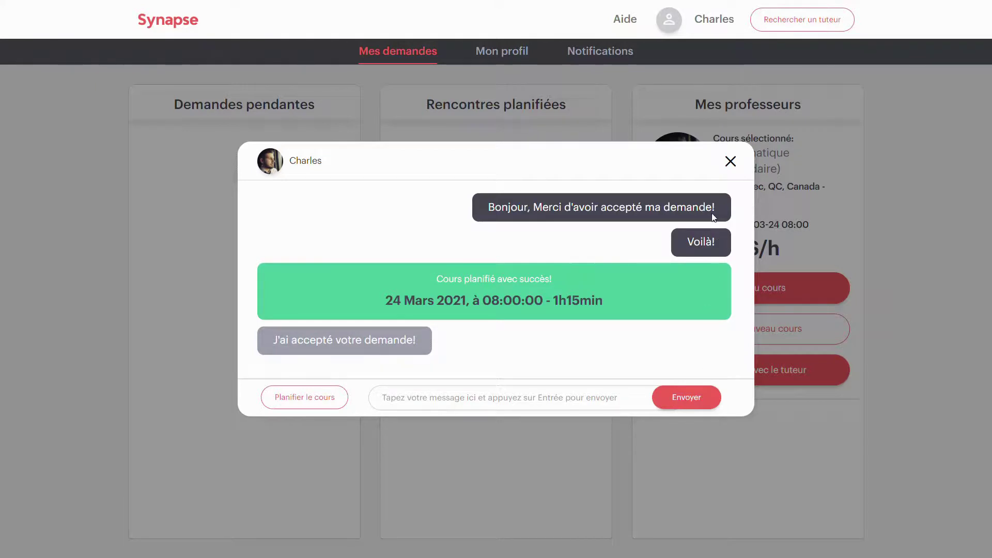
click(731, 161)
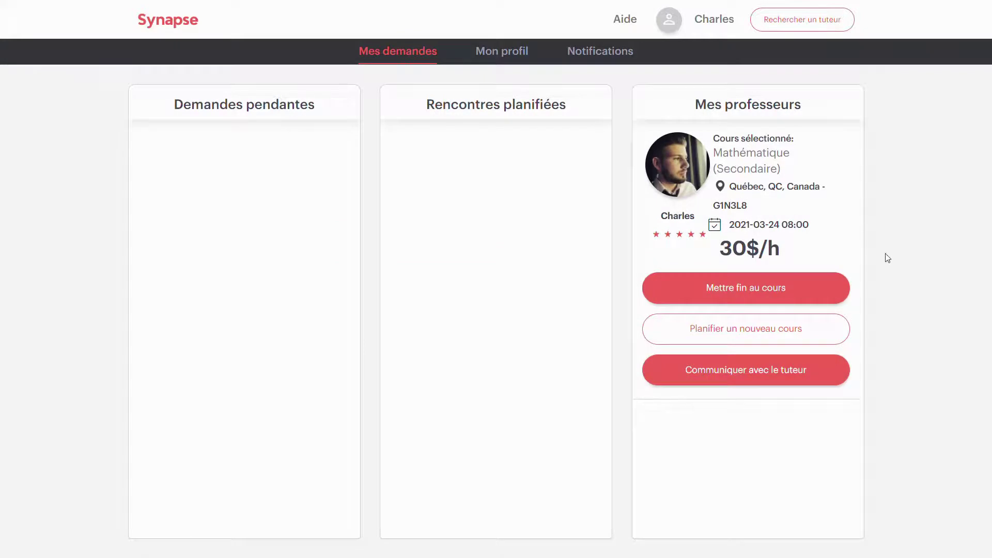
Step: Plan a new course with the tutor under Mes professeurs for 28 Avril 2021 at 11h30 and confirm it
click(733, 333)
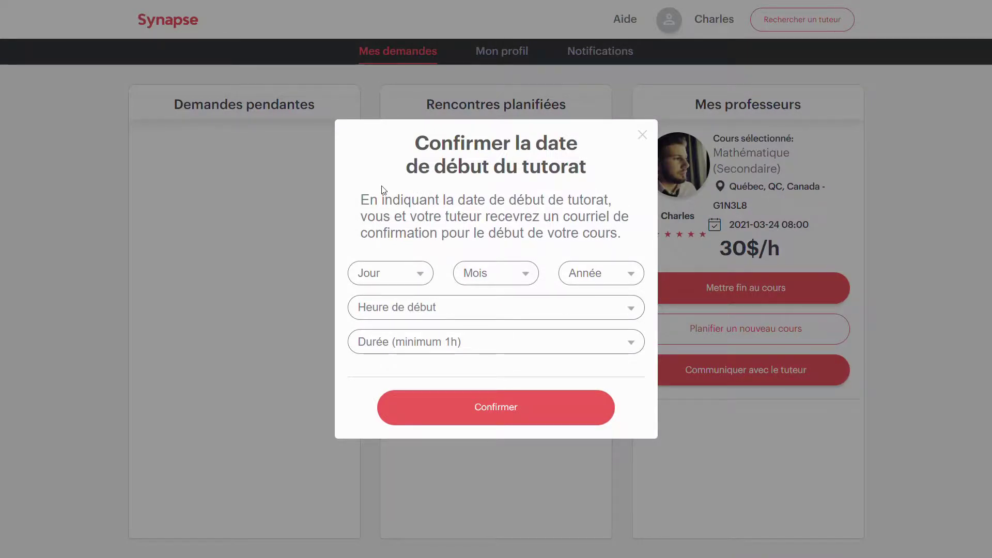
click(373, 249)
click(485, 89)
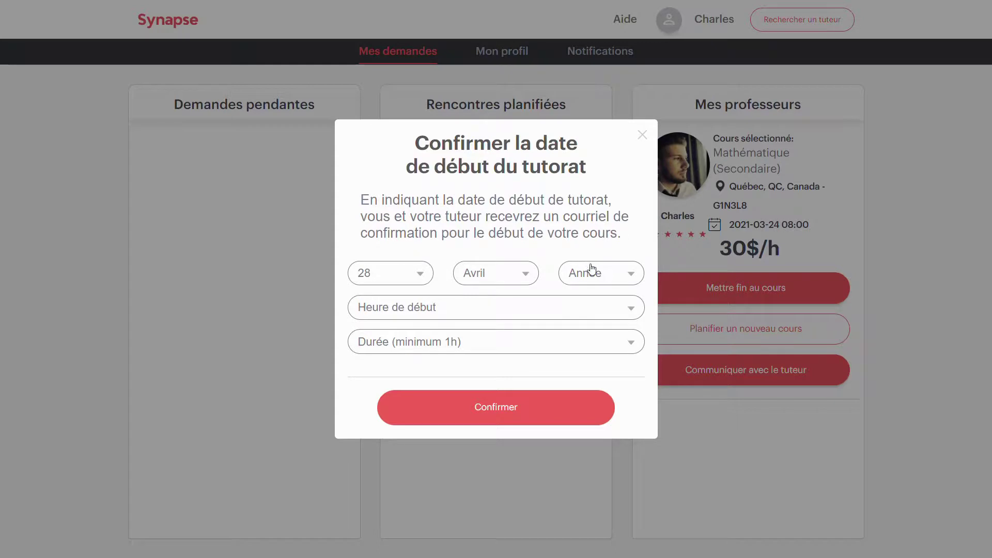
click(598, 305)
click(407, 150)
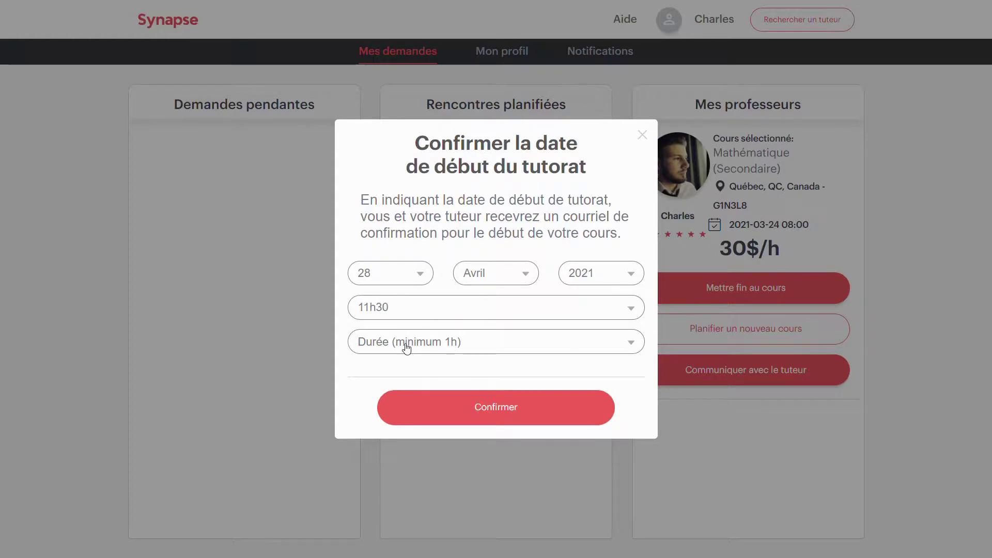
click(486, 408)
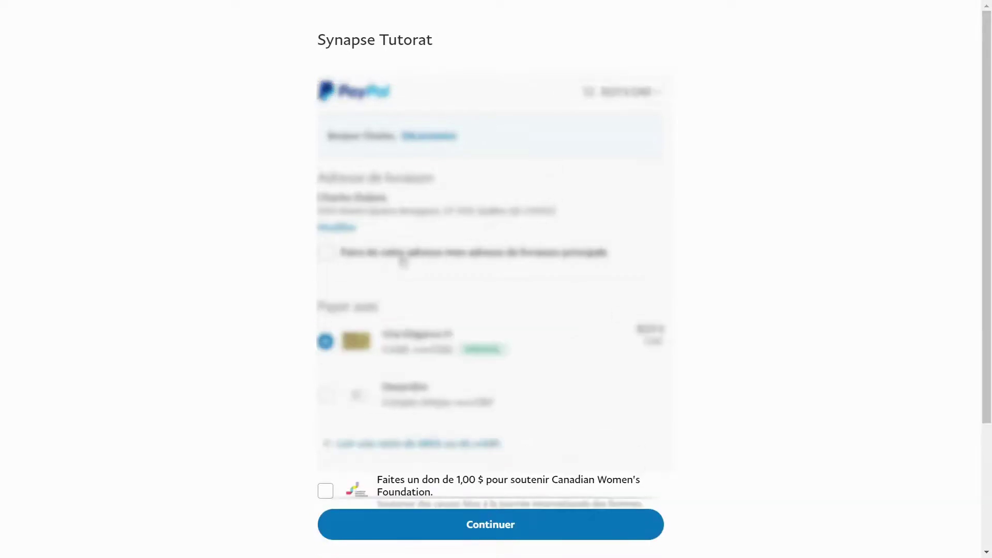
Step: Review and approve the PayPal payment for the 28 April course and dismiss the confirmation on Synapse
scroll(400, 266, down, 4)
scroll(394, 346, up, 3)
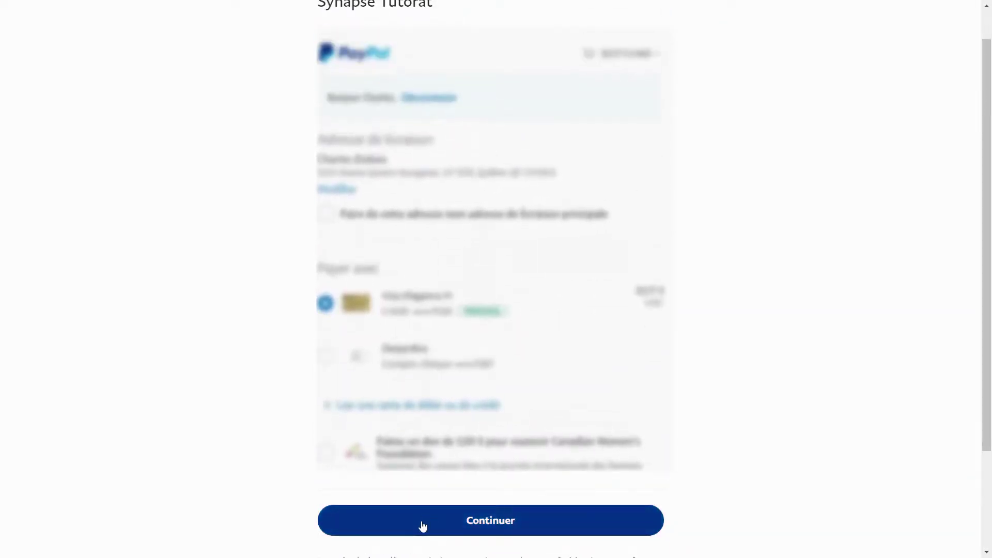
click(422, 524)
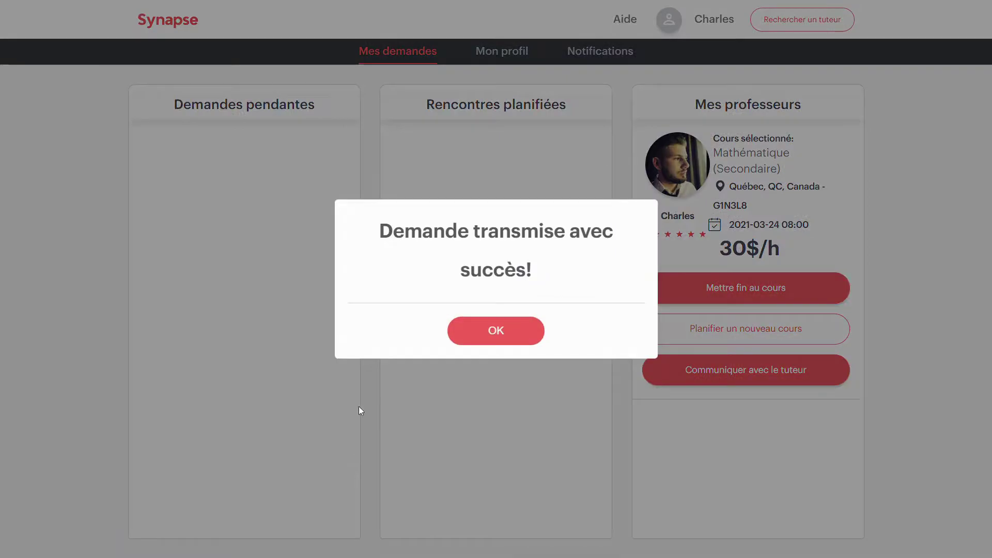
click(472, 337)
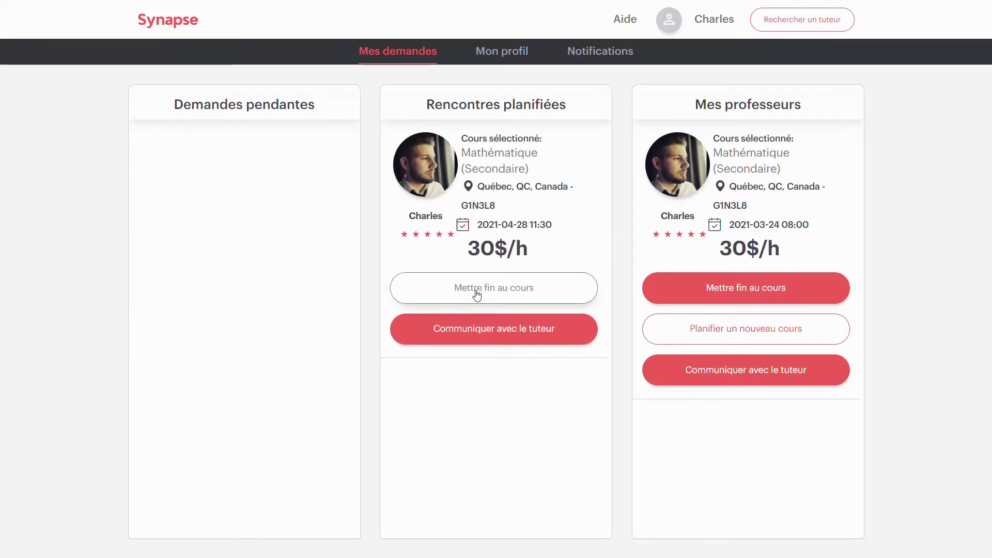
Step: View the conversation of the 28 April meeting and the one of the tutor under Mes professeurs, closing each
click(454, 330)
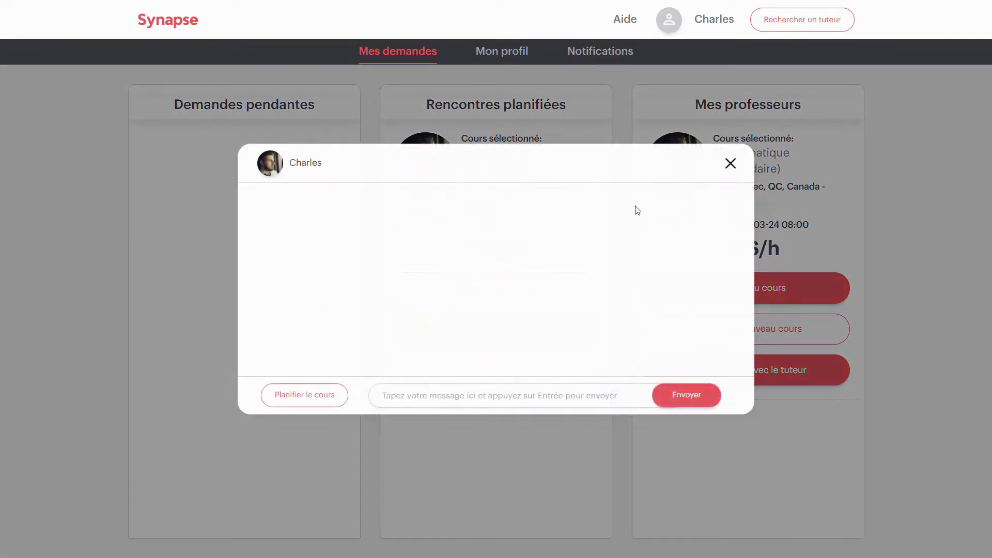
click(730, 163)
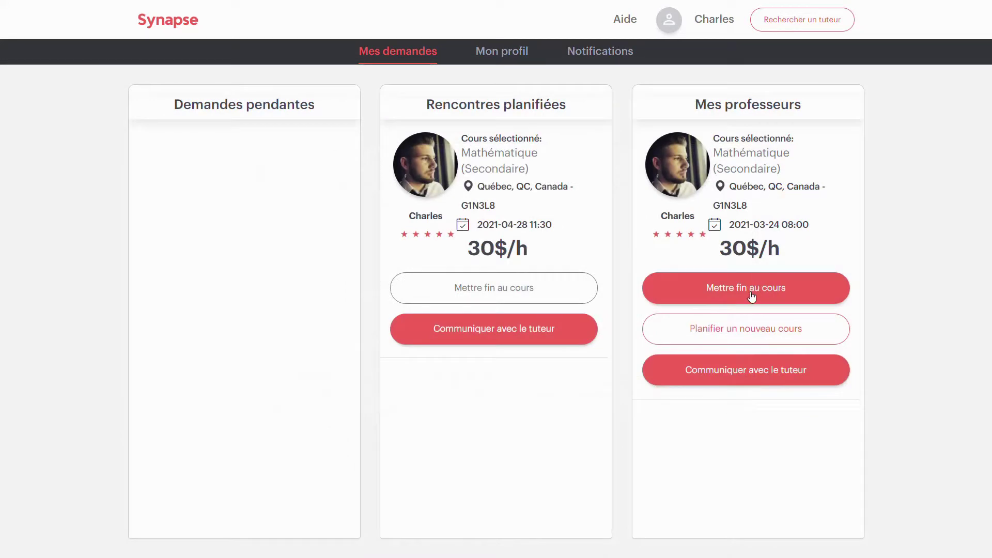
click(724, 368)
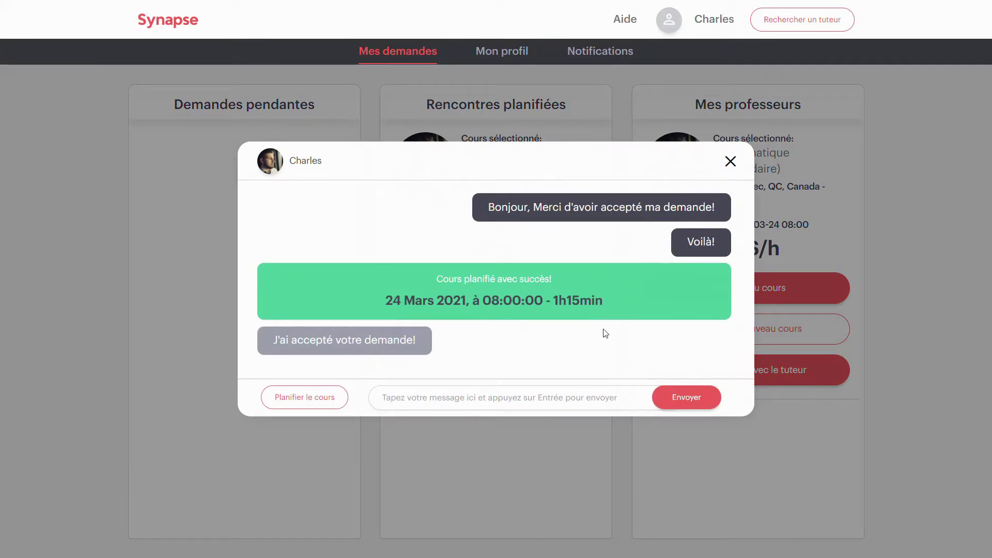
click(730, 160)
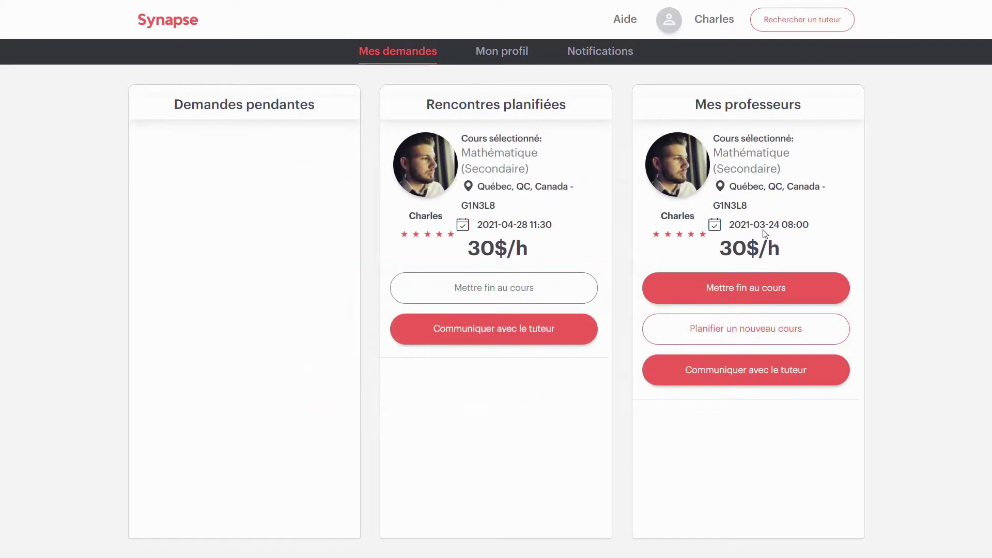
Step: Plan another course with the tutor under Mes professeurs for 11 Juillet 2021 at 15h00 and confirm it
click(749, 336)
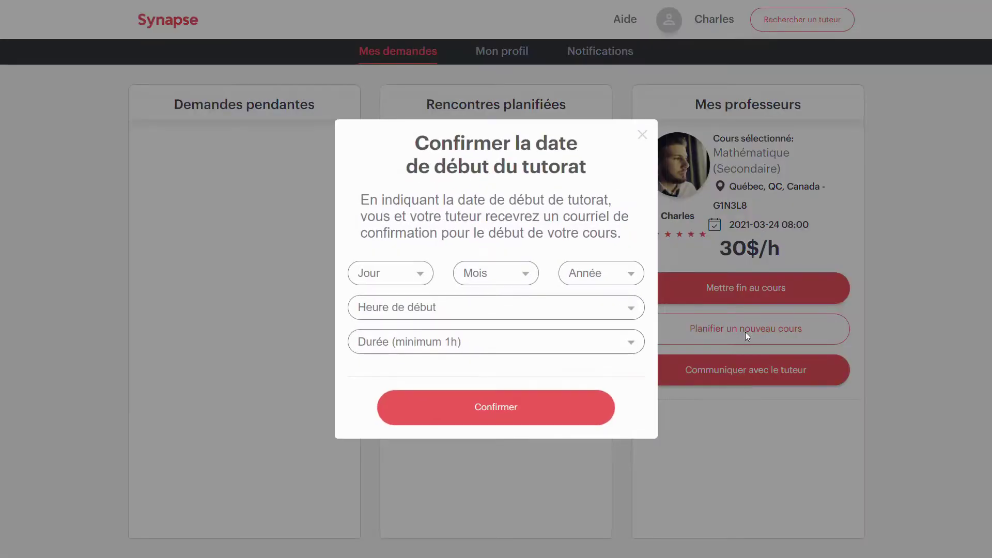
click(376, 276)
click(379, 206)
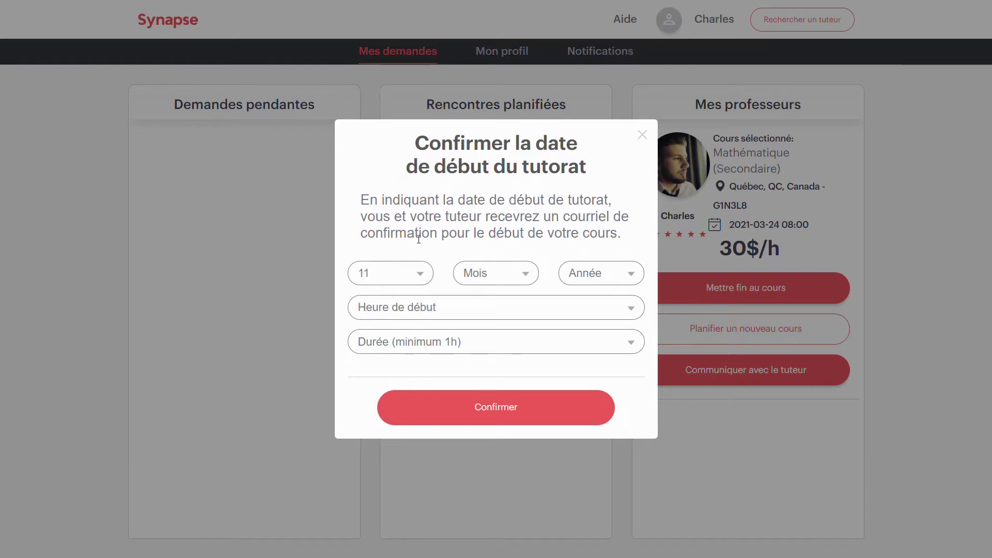
click(494, 277)
click(505, 154)
click(581, 280)
click(579, 304)
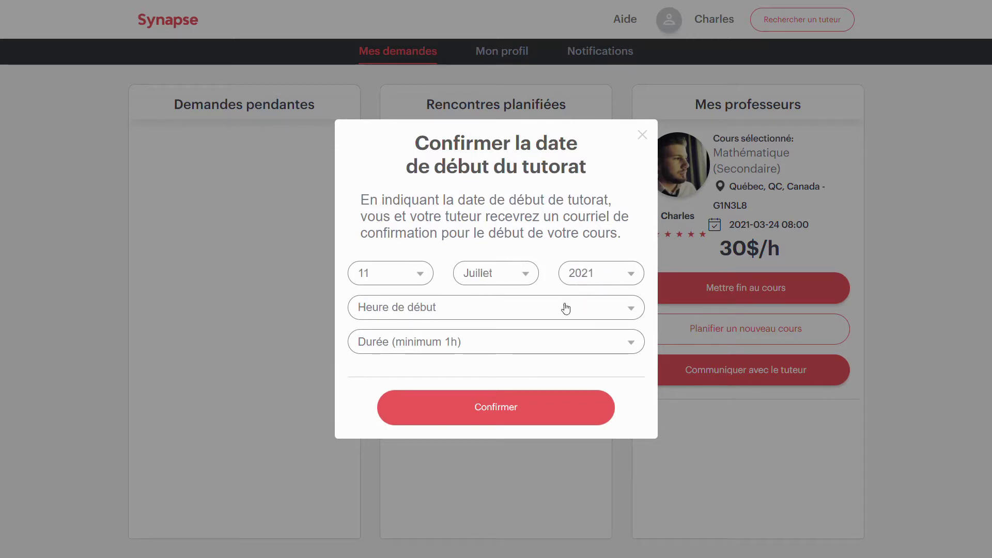
click(490, 313)
click(412, 273)
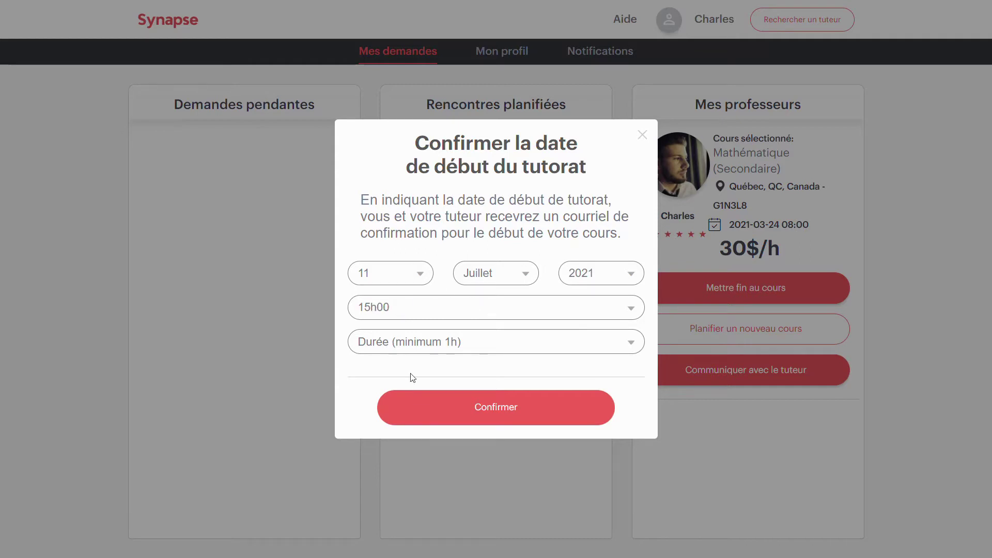
click(439, 421)
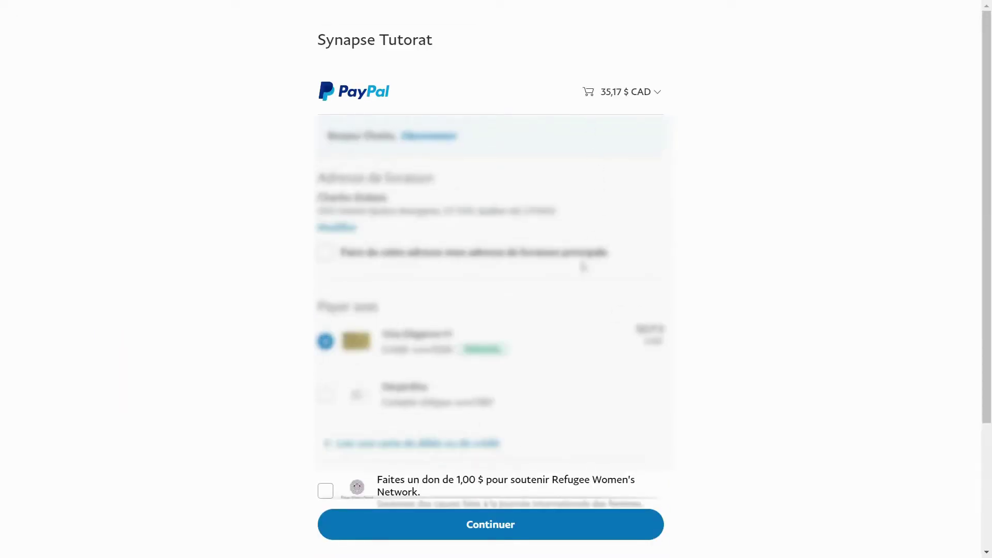
Step: Approve the PayPal payment for the 11 July course and check the courses listed under Rencontres planifiées
click(389, 535)
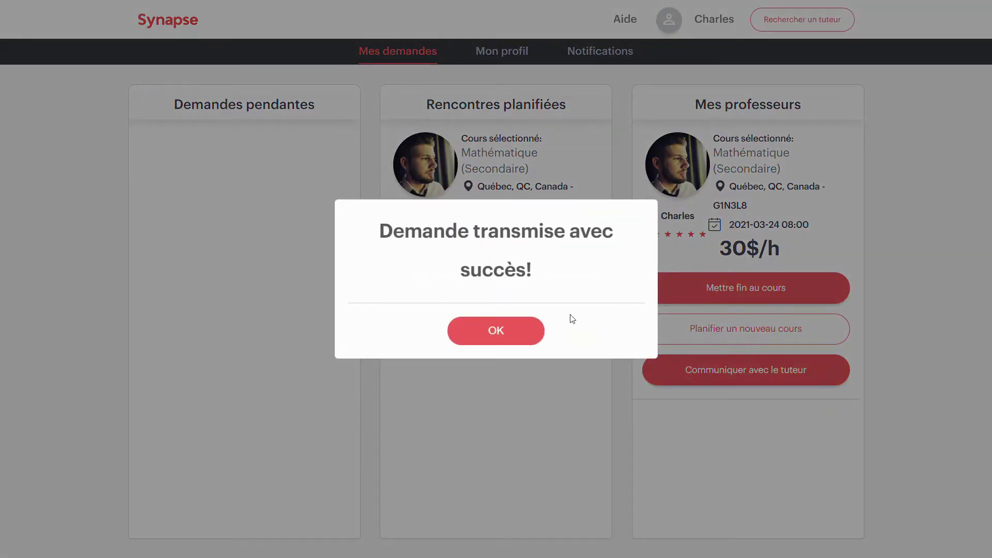
click(492, 335)
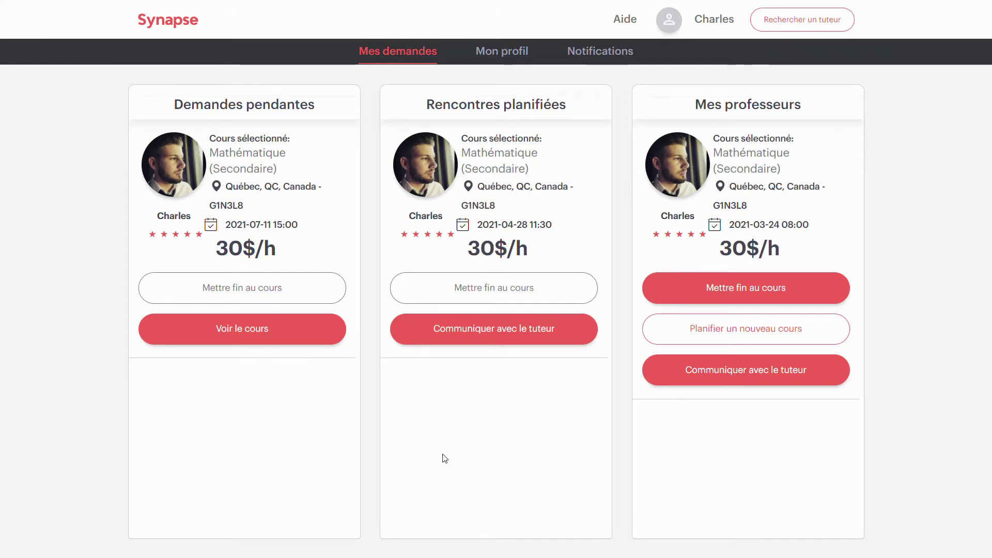
scroll(549, 419, down, 1)
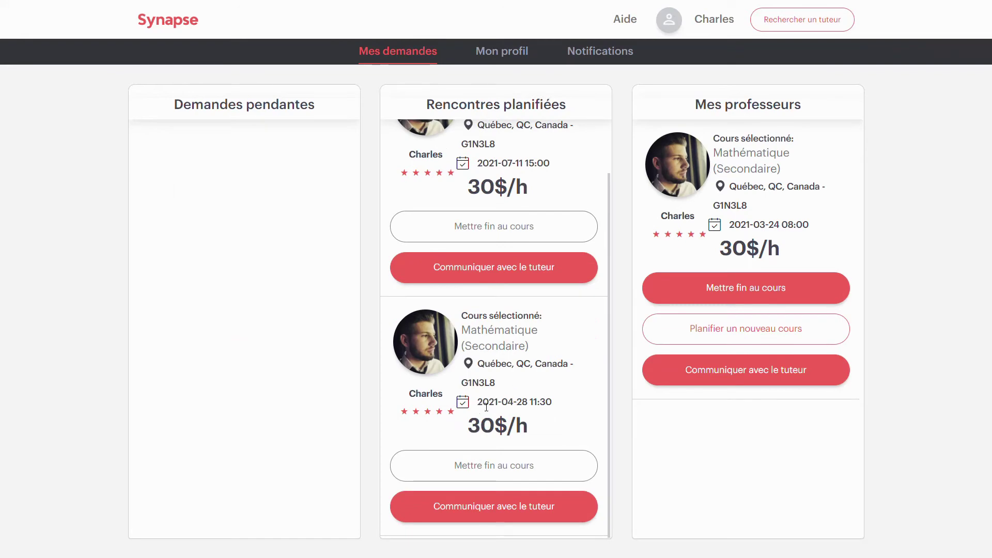
scroll(554, 413, up, 1)
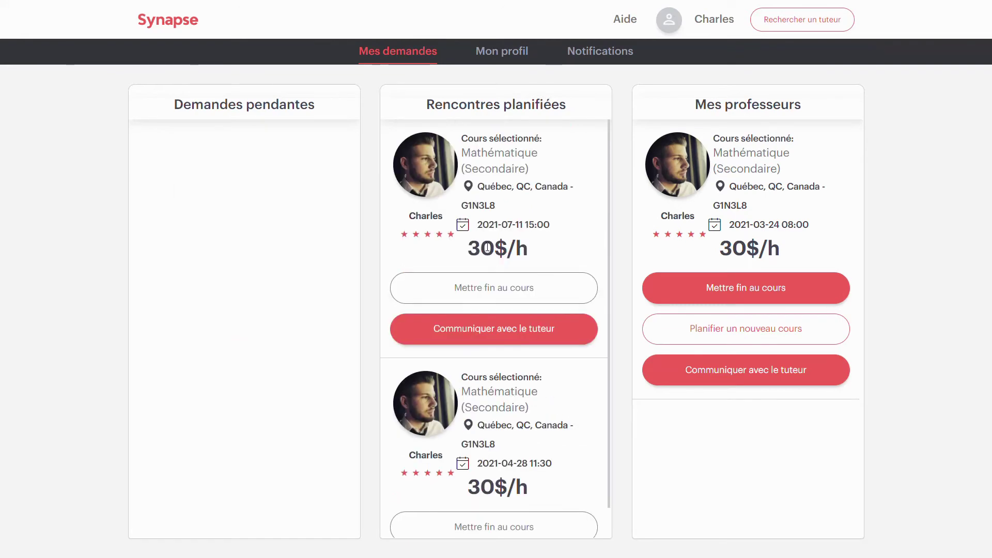
scroll(548, 226, down, 1)
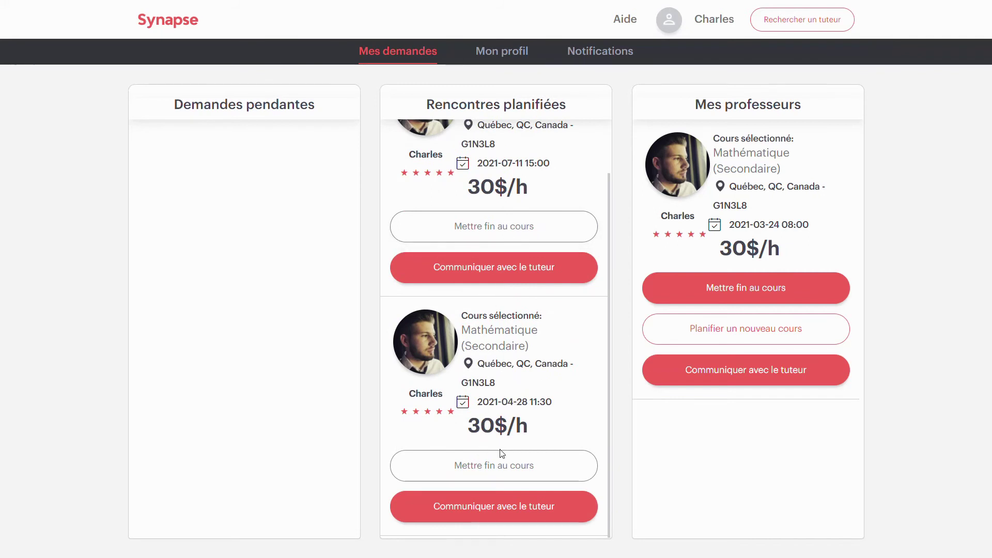
scroll(501, 453, up, 1)
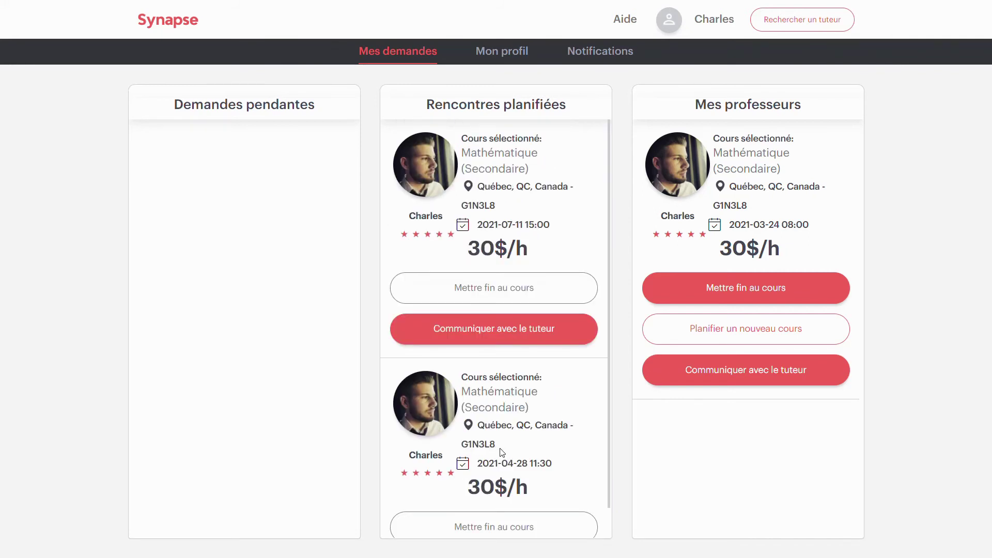